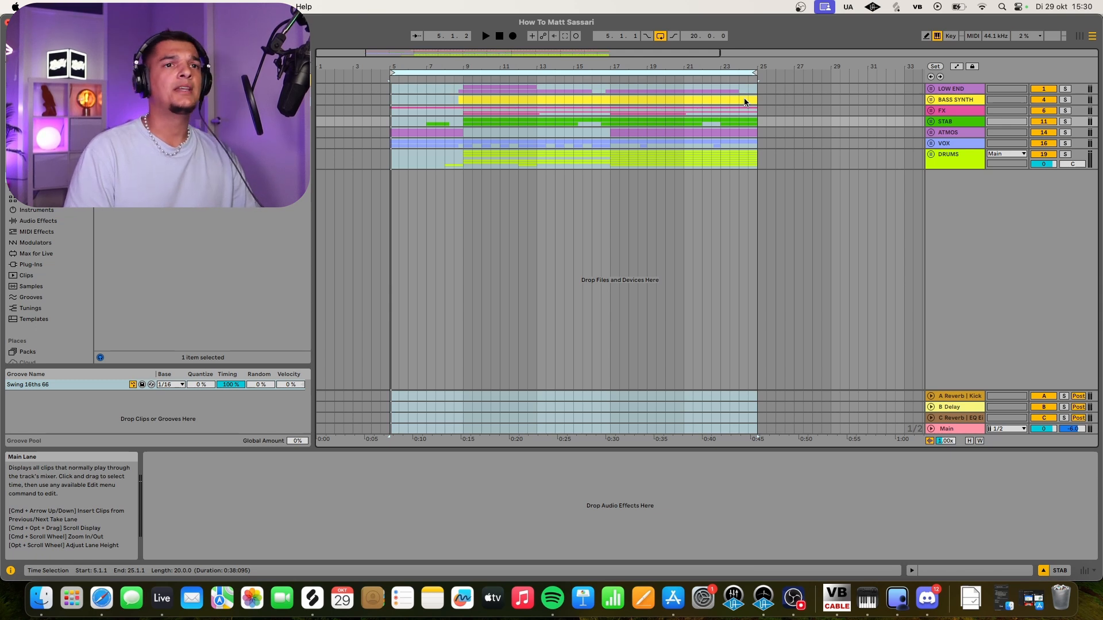
Unfold the LOW END group and solo the frozen low-end track to audition it.
{"action": "left_click", "coordinate": [931, 89]}
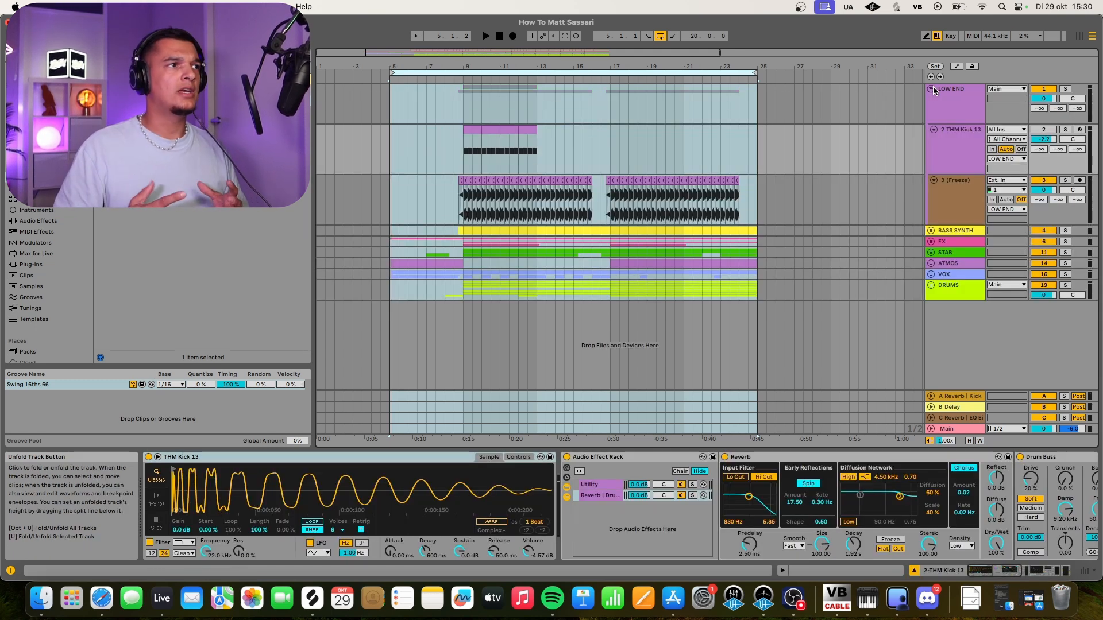
{"action": "scroll", "coordinate": [467, 172], "scroll_direction": "up", "scroll_amount": 8}
{"action": "left_click", "coordinate": [465, 155]}
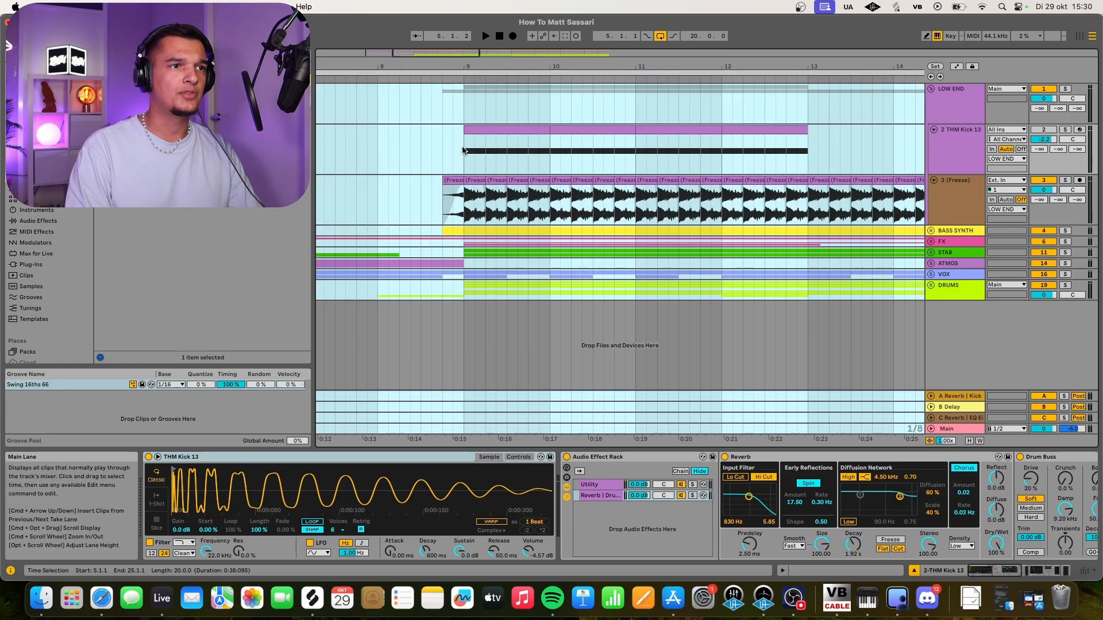
{"action": "scroll", "coordinate": [468, 172], "scroll_direction": "down", "scroll_amount": 3}
{"action": "scroll", "coordinate": [473, 180], "scroll_direction": "up", "scroll_amount": 3}
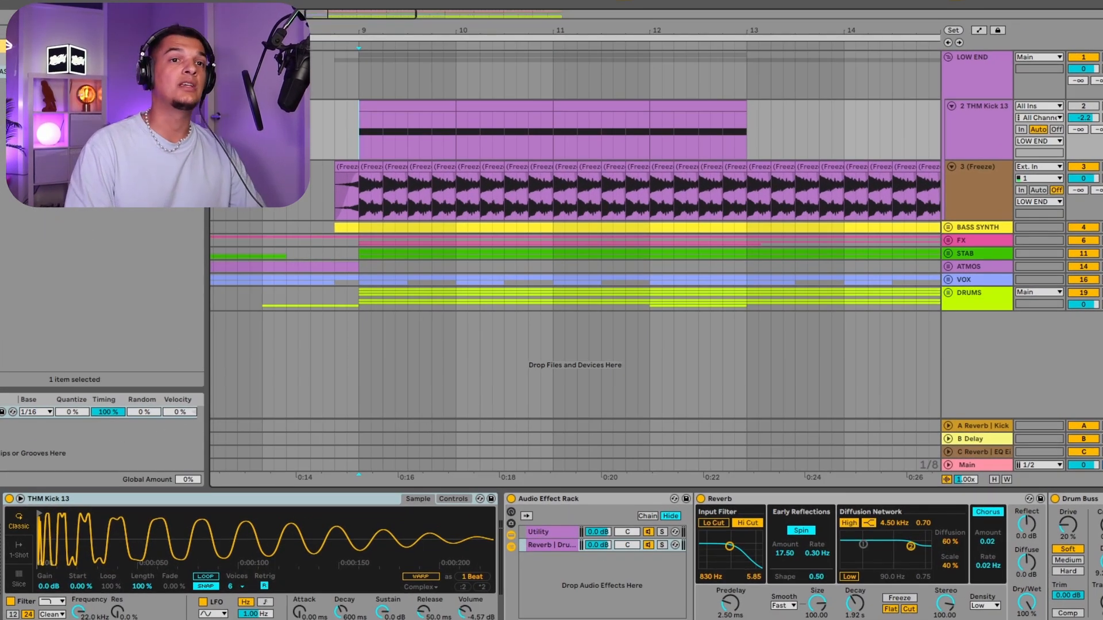
{"action": "left_click", "coordinate": [1084, 167]}
{"action": "key", "text": "space"}
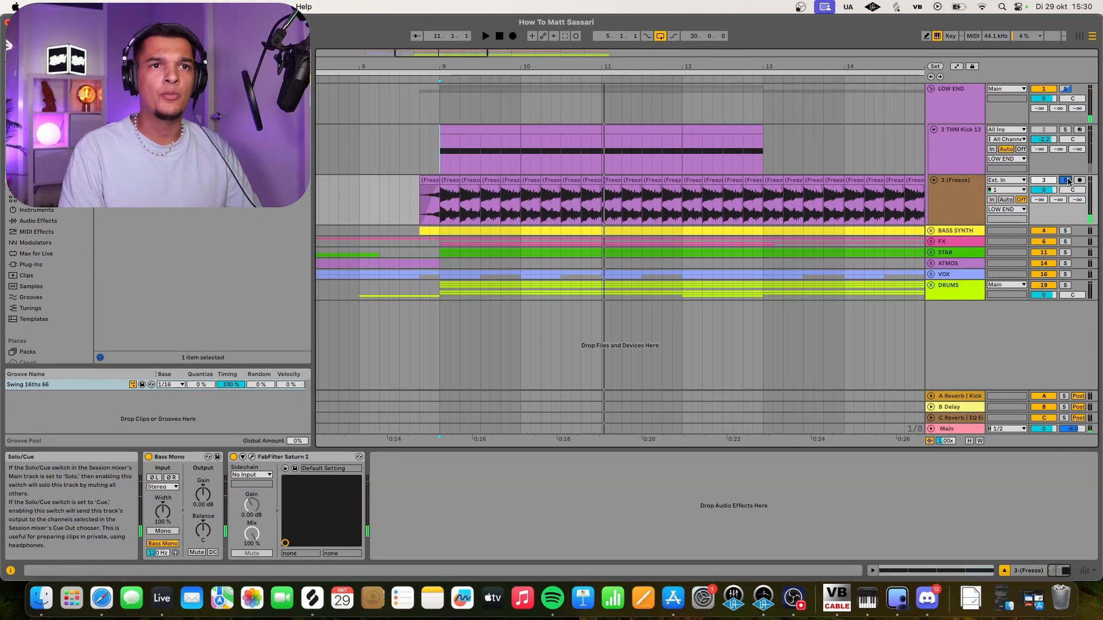
Insert a MIDI track below THM Kick 13 and copy the kick sampler and a one-bar clip at bar 9 onto it.
{"action": "left_click", "coordinate": [957, 152]}
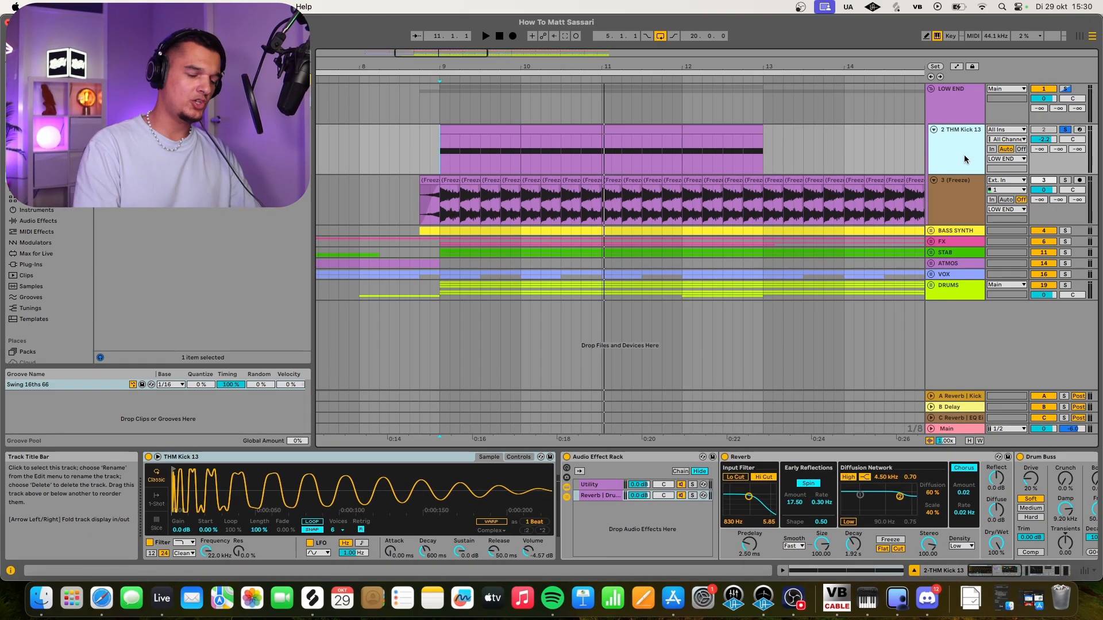
{"action": "key", "text": "super+shift+t"}
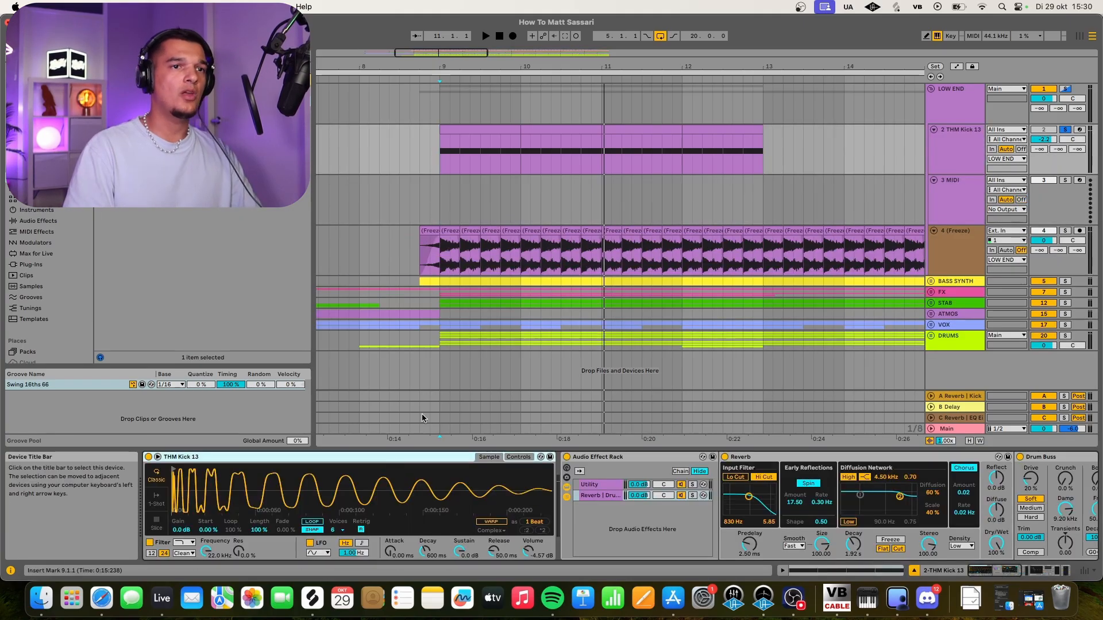
{"action": "left_click", "coordinate": [956, 212]}
{"action": "left_click", "coordinate": [657, 497]}
{"action": "key", "text": "super+v"}
{"action": "left_click_drag", "start_coordinate": [490, 130], "coordinate": [491, 180]}
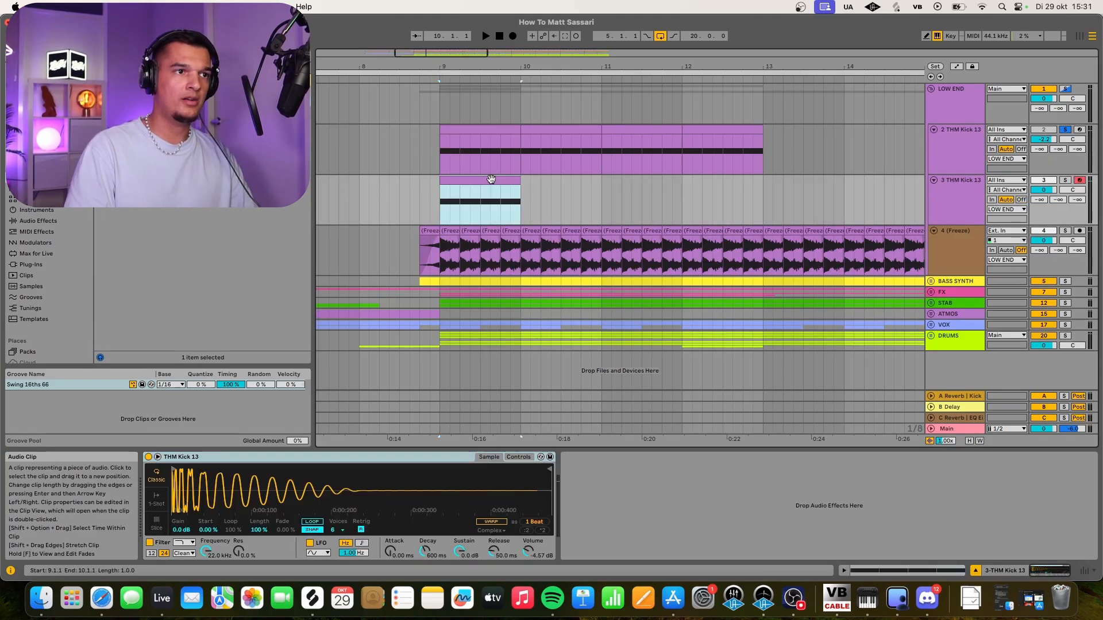
Solo the duplicated kick track and loop playback over its one-bar clip at bar 9.
{"action": "left_click", "coordinate": [1066, 181]}
{"action": "key", "text": "space"}
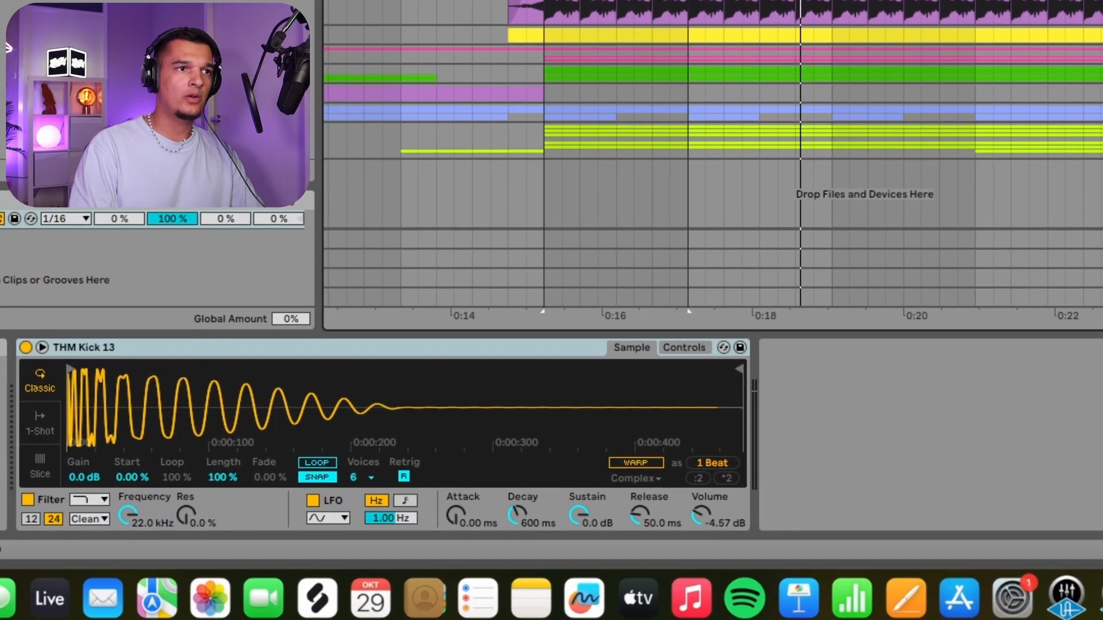
{"action": "key", "text": "space"}
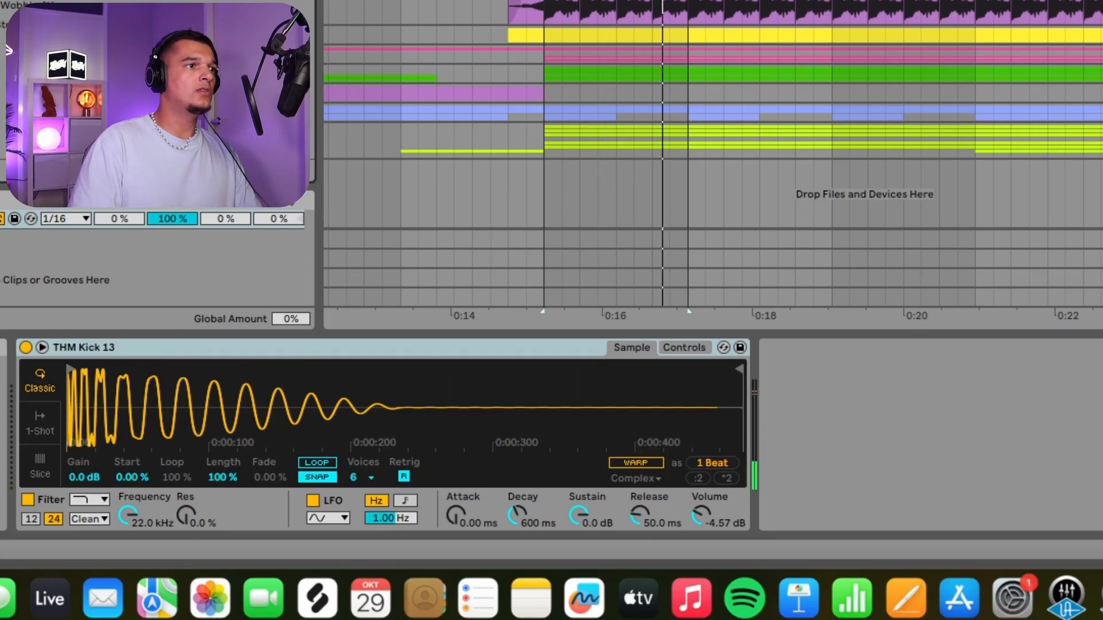
Add Utility inside an Audio Effect Rack after the kick sampler and create a second chain holding Reverb.
{"action": "key", "text": "Return"}
{"action": "key", "text": "super+g"}
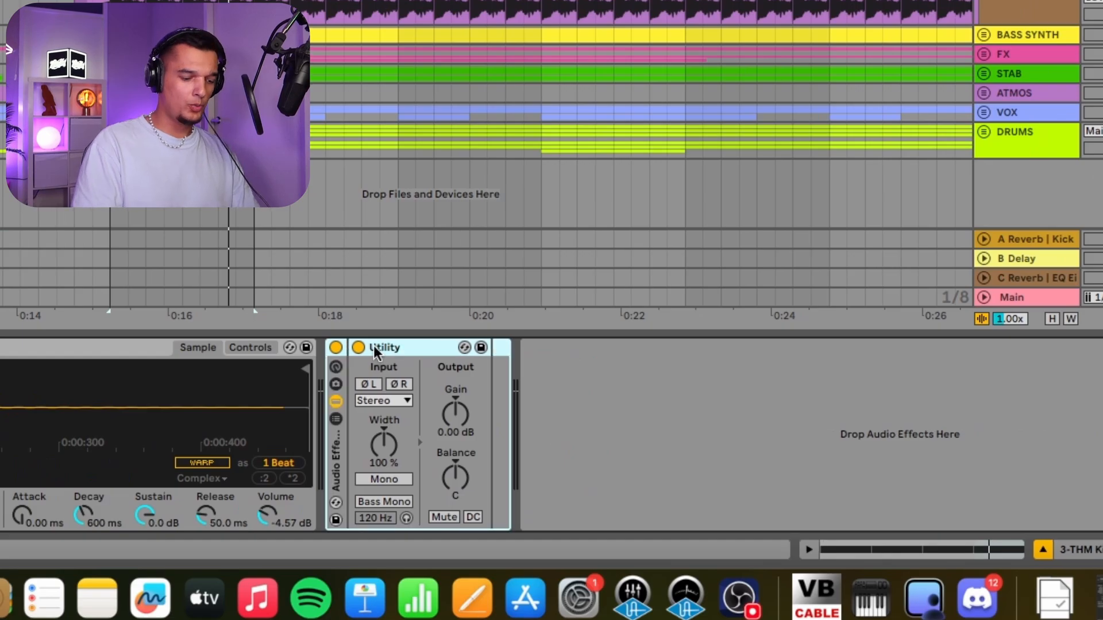
{"action": "left_click", "coordinate": [337, 419]}
{"action": "left_click", "coordinate": [403, 395]}
{"action": "left_click", "coordinate": [391, 447]}
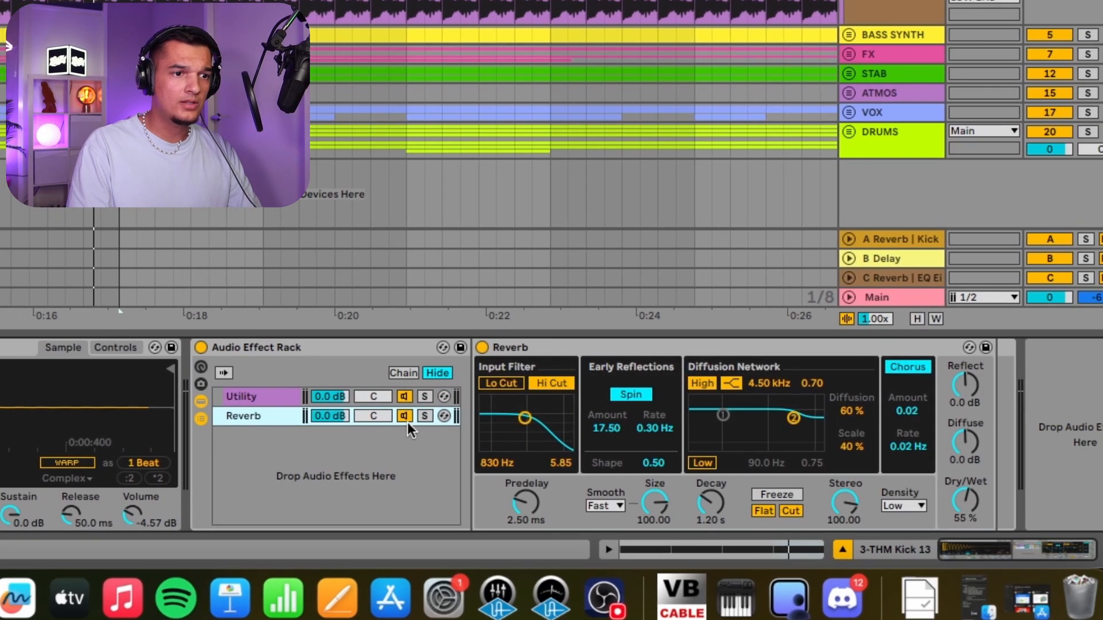
Solo the Reverb chain, set Dry/Wet to 100 %, disable Spin, Chorus and the High filter, and set Decay to 1.94 s.
{"action": "left_click", "coordinate": [425, 415]}
{"action": "key", "text": "space"}
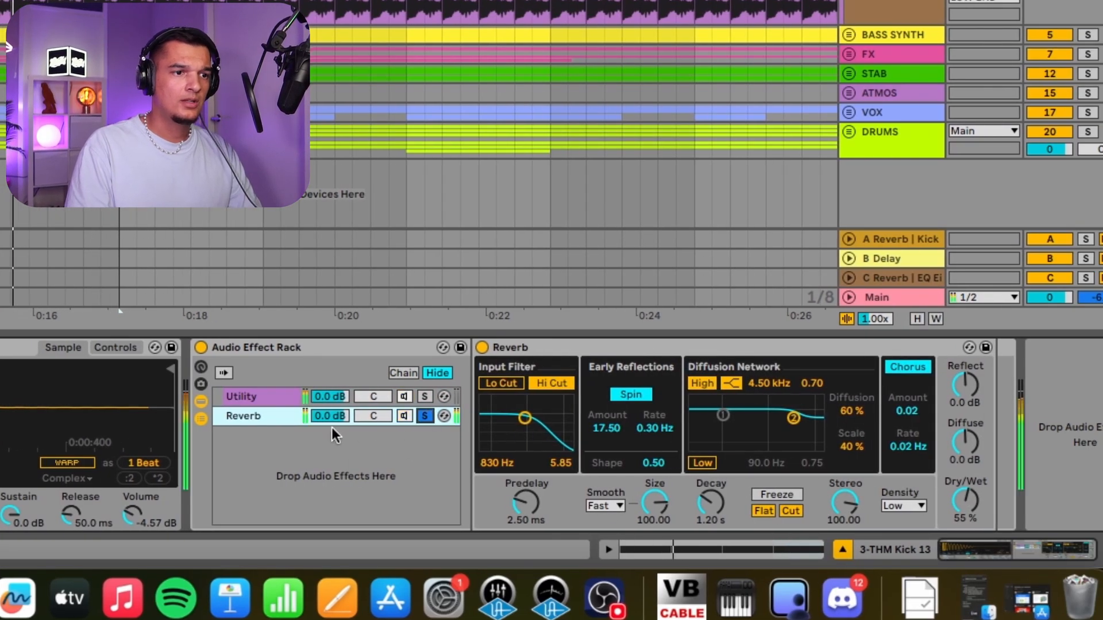
{"action": "double_click", "coordinate": [970, 509]}
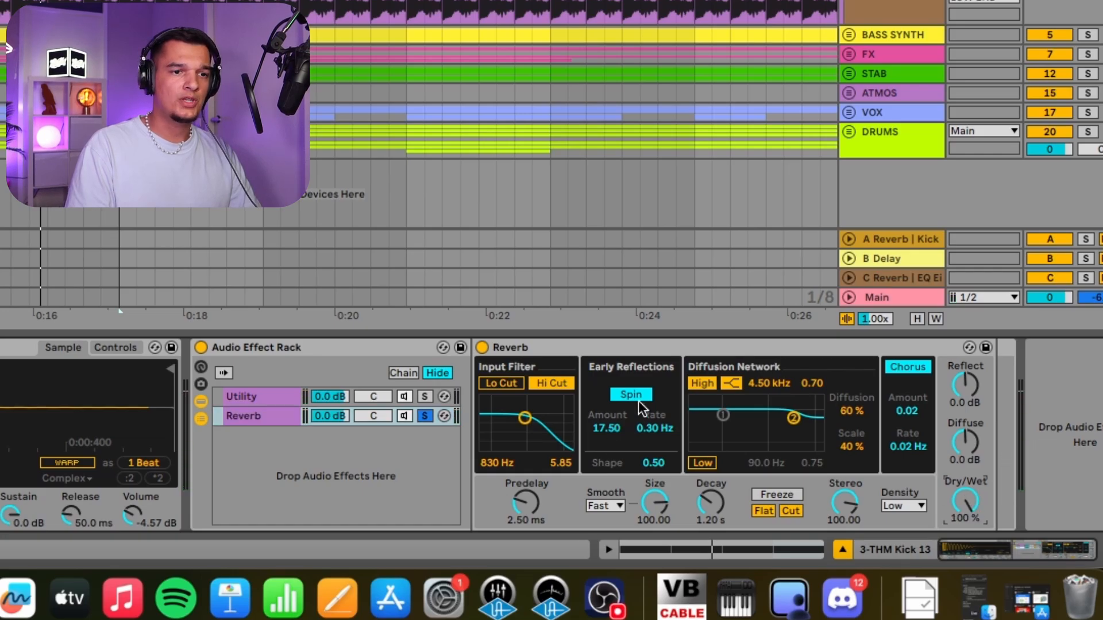
{"action": "left_click", "coordinate": [908, 367]}
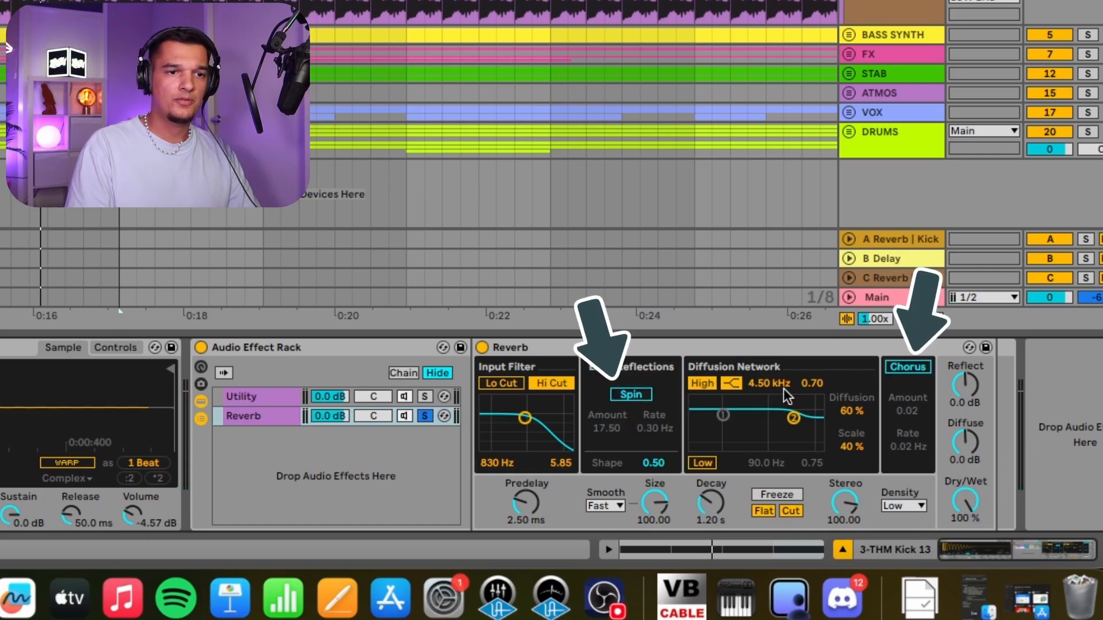
{"action": "left_click", "coordinate": [701, 384]}
{"action": "left_click_drag", "start_coordinate": [705, 519], "coordinate": [705, 515]}
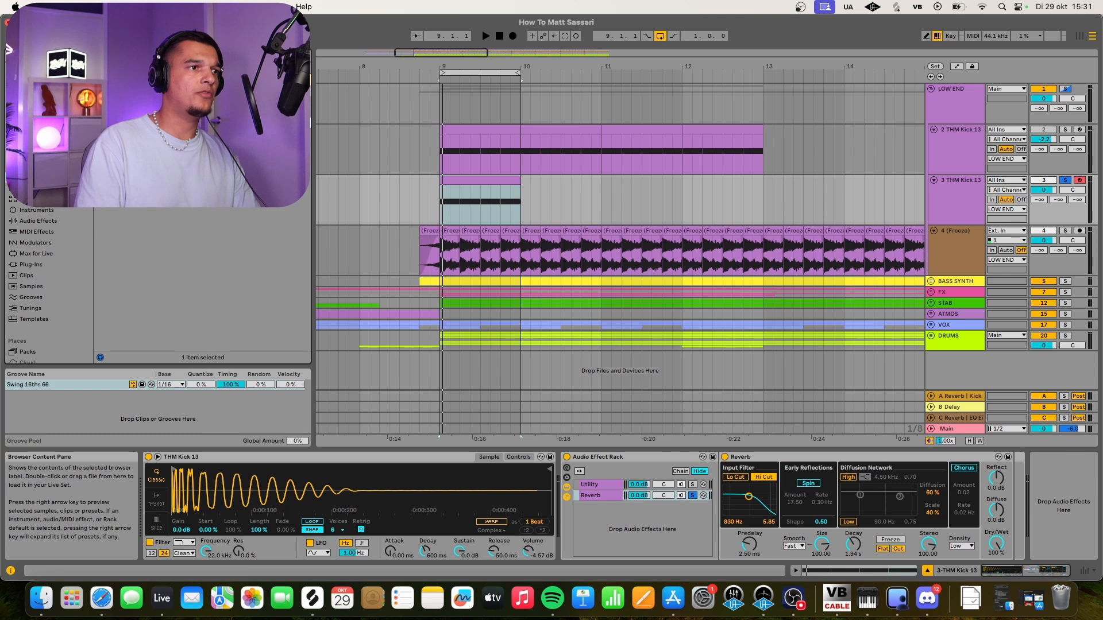
Add Kickstart 2 to the Reverb chain and insert EQ Eight between Reverb and Kickstart 2.
{"action": "left_click_drag", "start_coordinate": [955, 277], "coordinate": [1003, 485]}
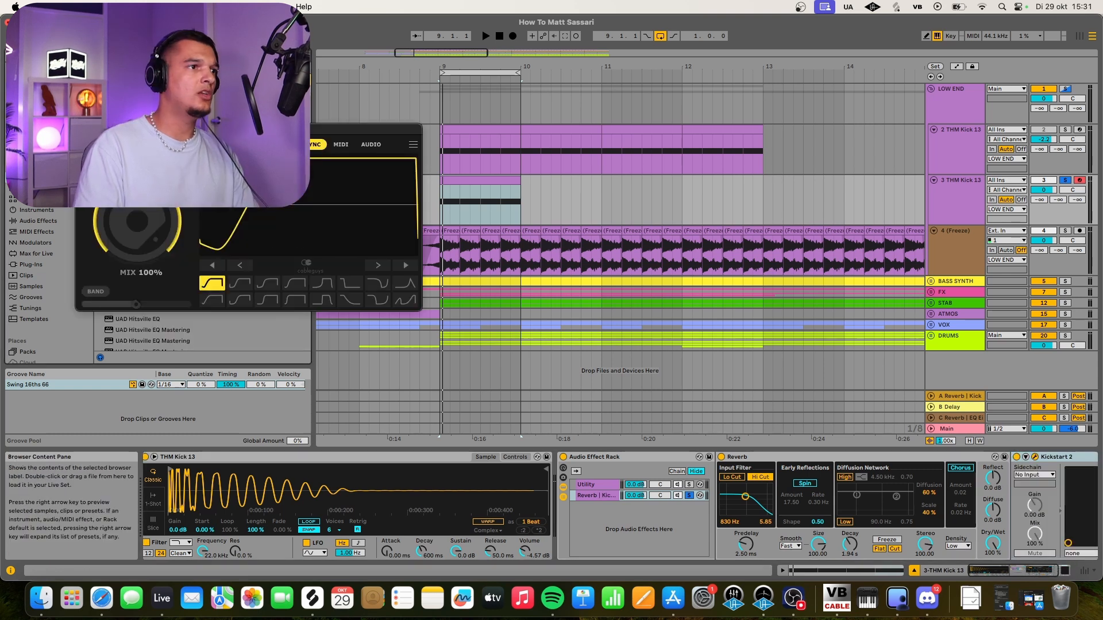
{"action": "left_click_drag", "start_coordinate": [686, 232], "coordinate": [998, 462]}
{"action": "key", "text": "space"}
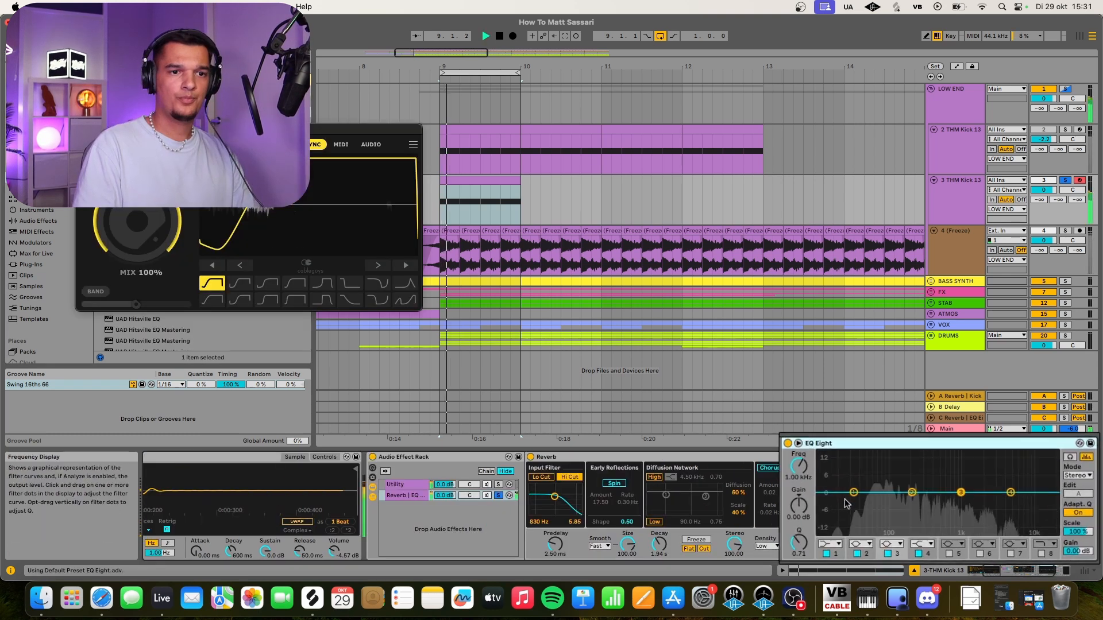
Shape EQ Eight with a high cut on band 8 and a low-end boost on band 2 at about 41 Hz.
{"action": "left_click", "coordinate": [994, 554]}
{"action": "key", "text": "space"}
{"action": "mouse_move", "coordinate": [567, 400]}
{"action": "left_mouse_down"}
{"action": "mouse_move", "coordinate": [568, 451]}
{"action": "mouse_move", "coordinate": [566, 402]}
{"action": "left_mouse_up"}
{"action": "key", "text": "space"}
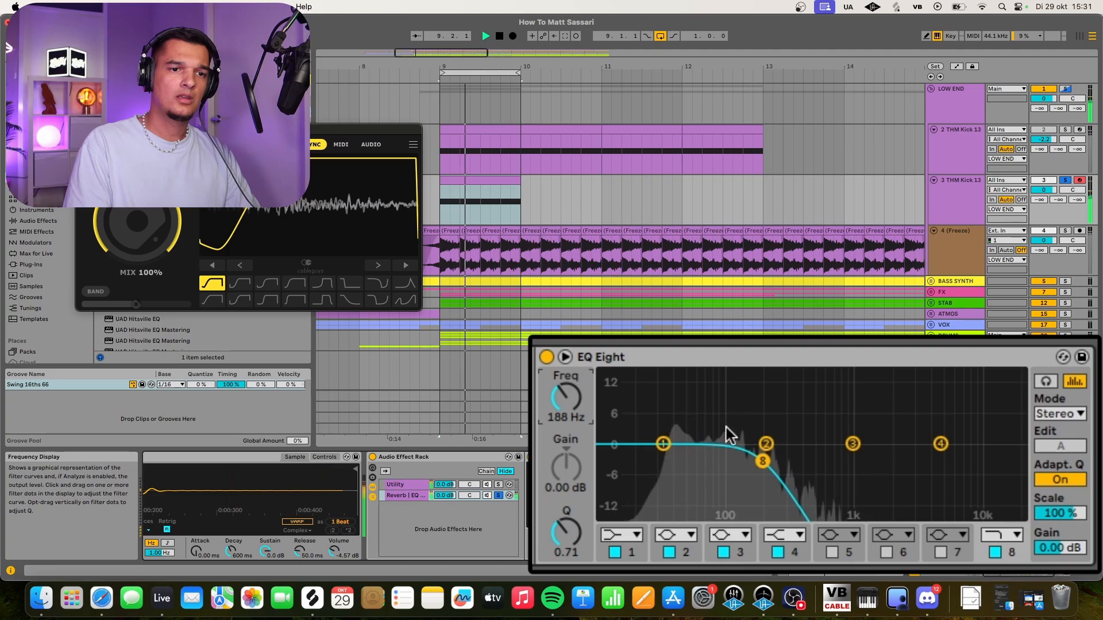
{"action": "left_click_drag", "start_coordinate": [762, 462], "coordinate": [700, 461]}
{"action": "left_click", "coordinate": [766, 444]}
{"action": "left_click_drag", "start_coordinate": [766, 445], "coordinate": [679, 397]}
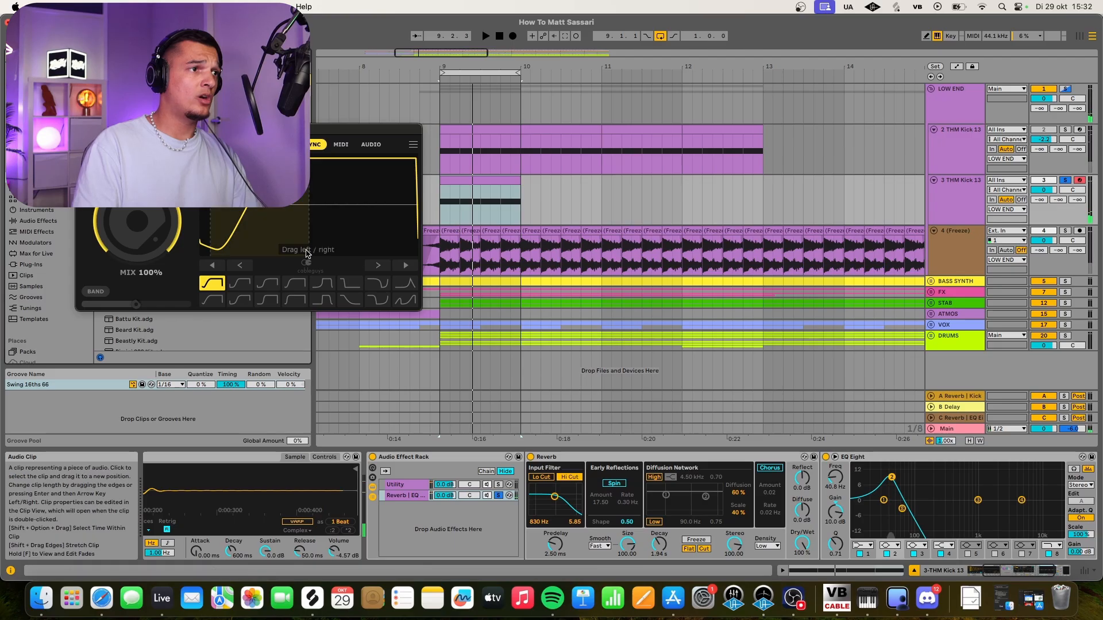
Insert Drum Buss between Reverb and EQ Eight, and unsolo the Reverb chain to hear it with the dry kick.
{"action": "left_click_drag", "start_coordinate": [138, 101], "coordinate": [806, 485]}
{"action": "key", "text": "space"}
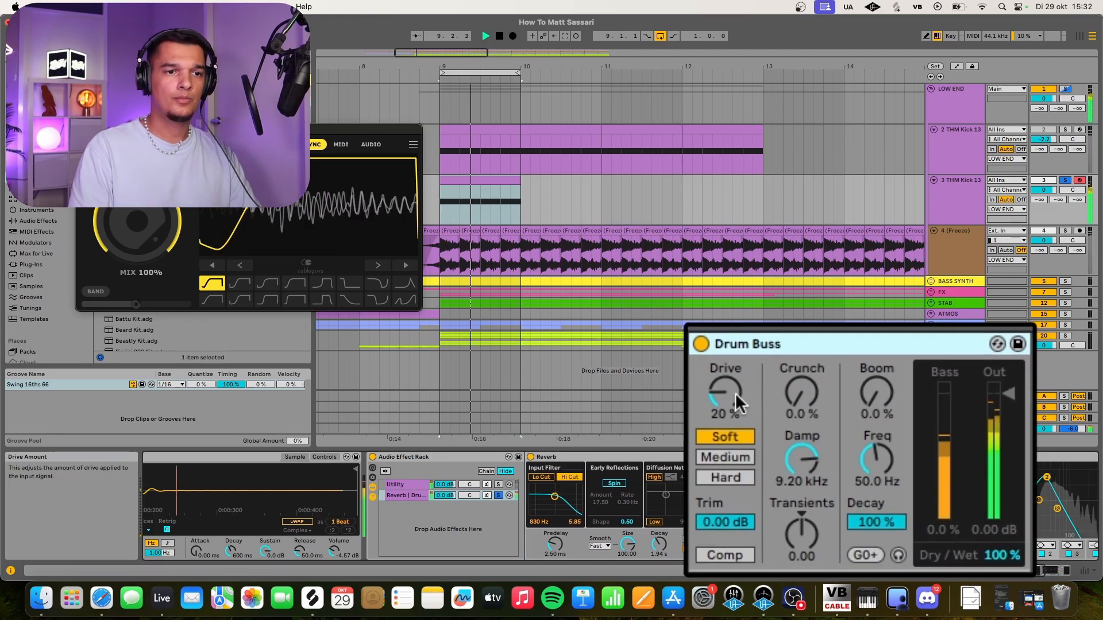
{"action": "key", "text": "space"}
{"action": "left_click", "coordinate": [499, 496]}
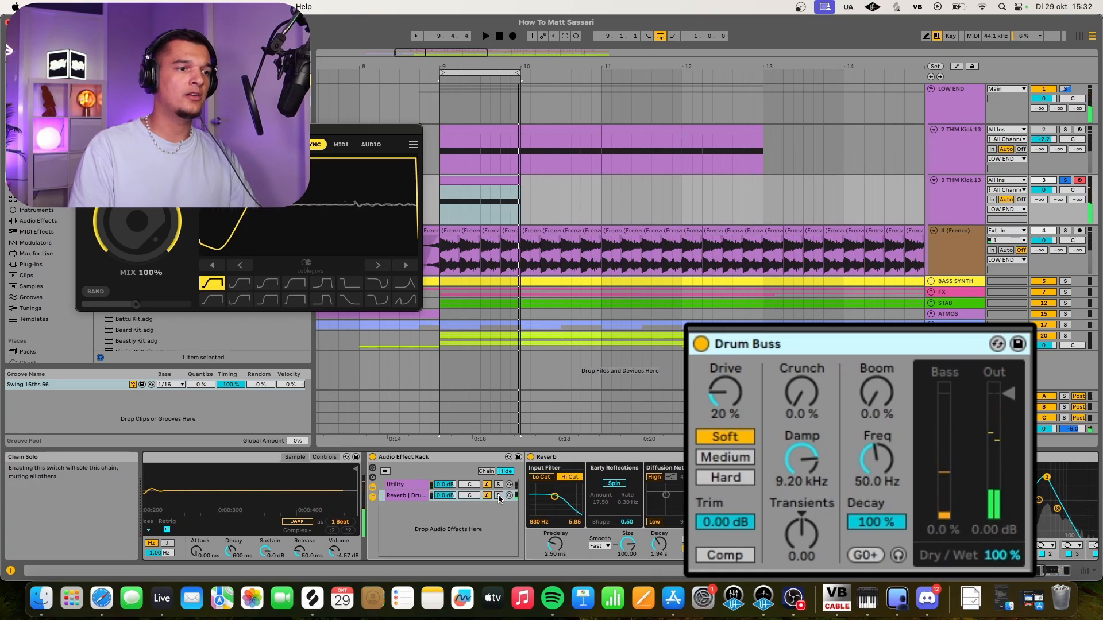
{"action": "key", "text": "space"}
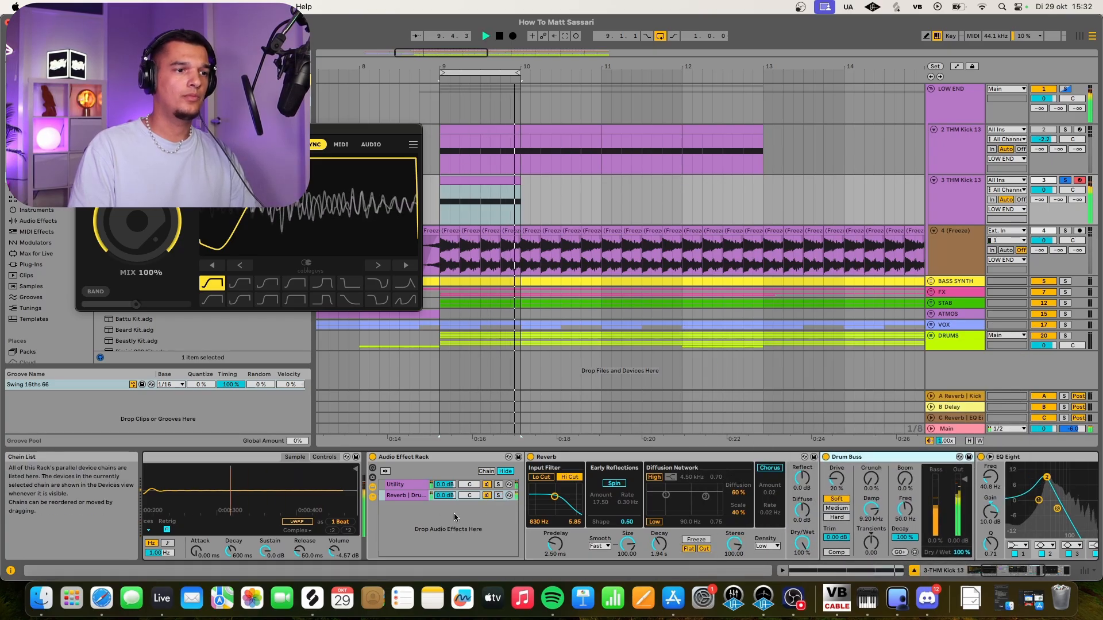
Set the high cut on the Reverb chain's EQ Eight to 88 Hz with a Q of 1.77 while listening.
{"action": "left_click", "coordinate": [410, 496]}
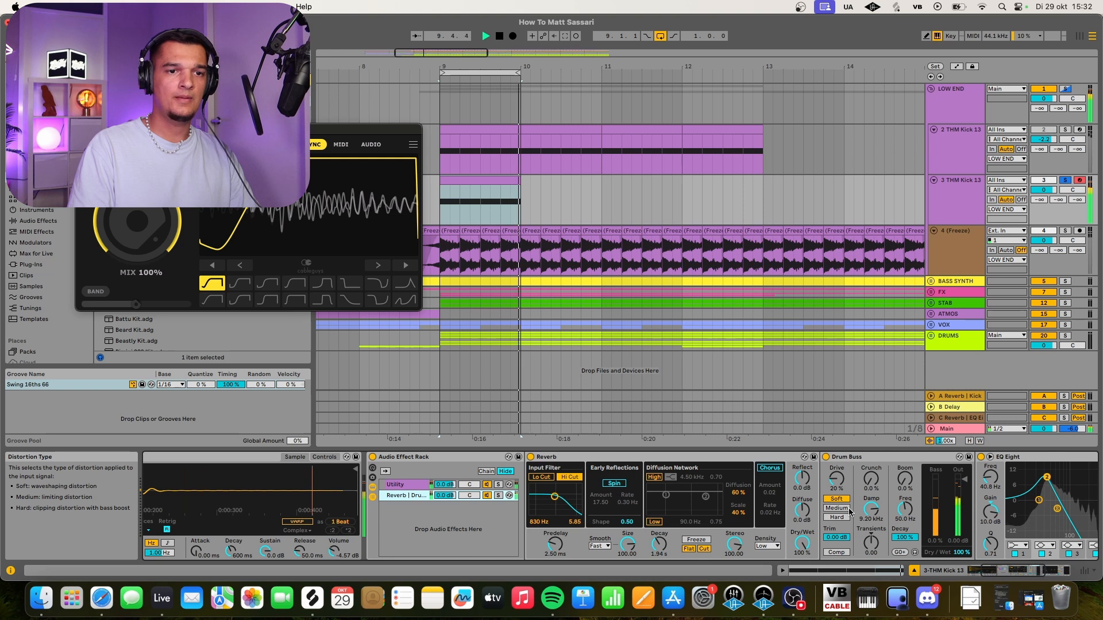
{"action": "scroll", "coordinate": [998, 501], "scroll_direction": "right", "scroll_amount": 5}
{"action": "mouse_move", "coordinate": [906, 509]}
{"action": "left_mouse_down"}
{"action": "mouse_move", "coordinate": [927, 508]}
{"action": "mouse_move", "coordinate": [919, 500]}
{"action": "left_mouse_up"}
{"action": "left_click_drag", "start_coordinate": [703, 424], "coordinate": [704, 423]}
{"action": "key", "text": "space"}
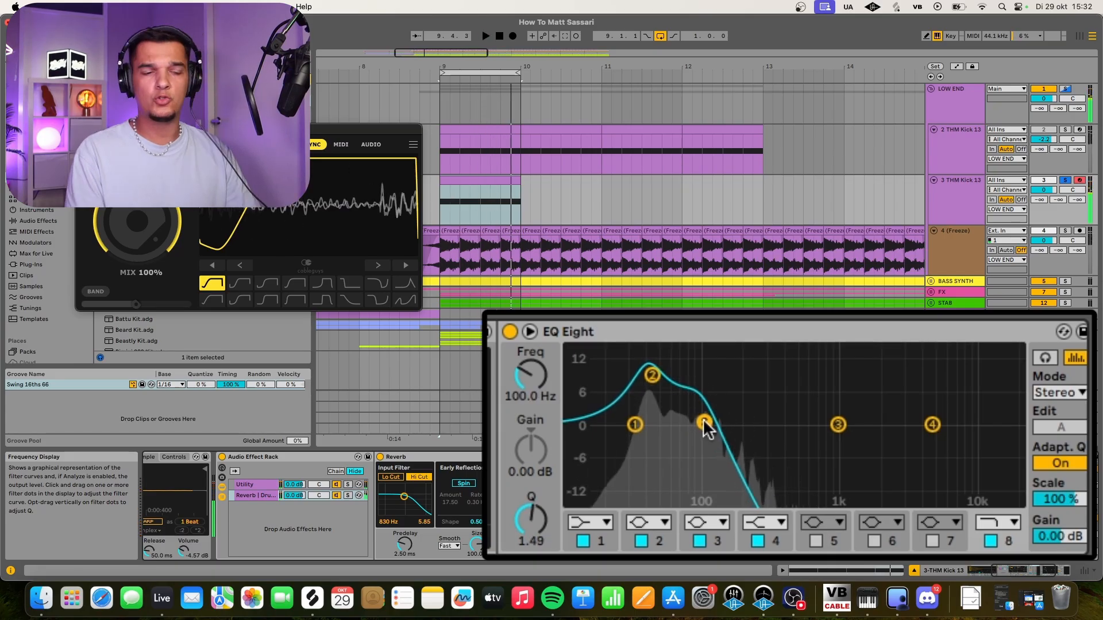
{"action": "scroll", "coordinate": [936, 516], "scroll_direction": "right", "scroll_amount": 5}
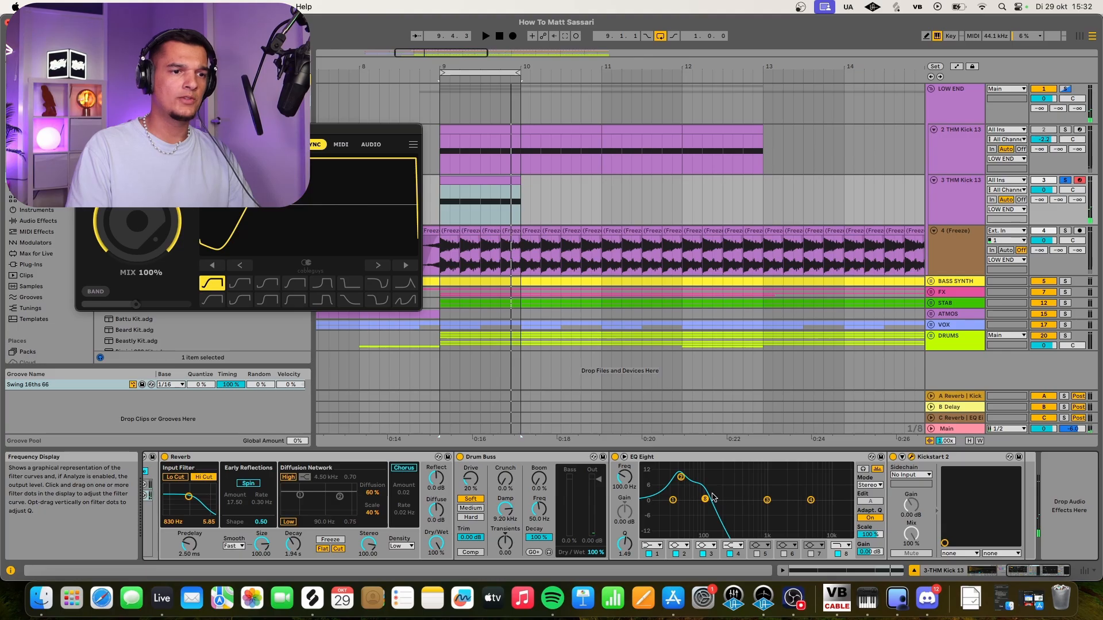
{"action": "key", "text": "space"}
{"action": "left_click_drag", "start_coordinate": [705, 497], "coordinate": [702, 495]}
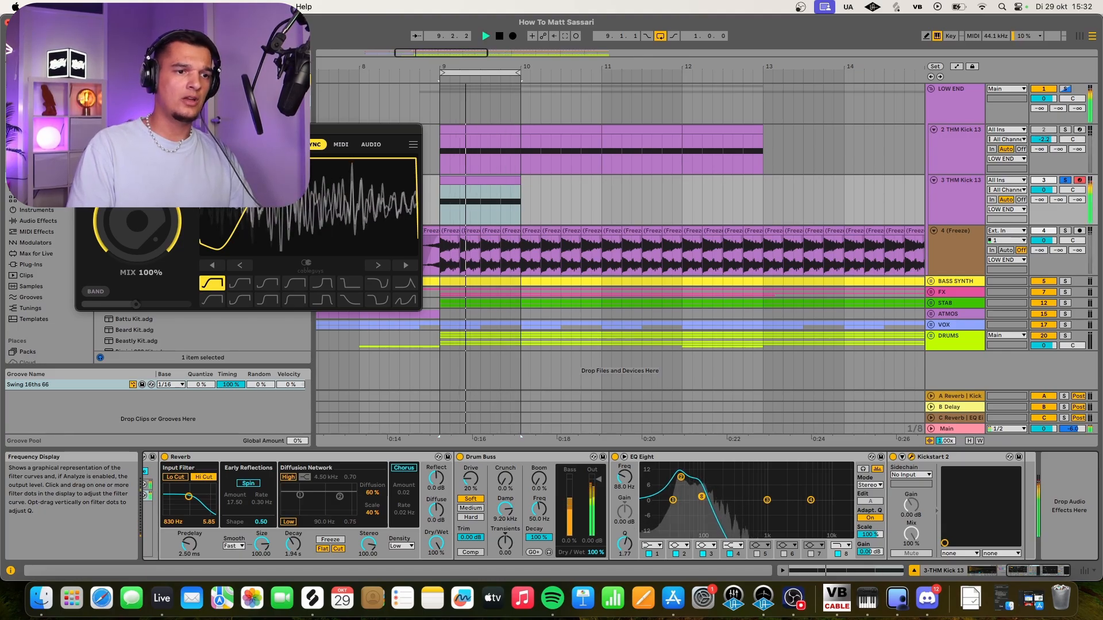
{"action": "key", "text": "space"}
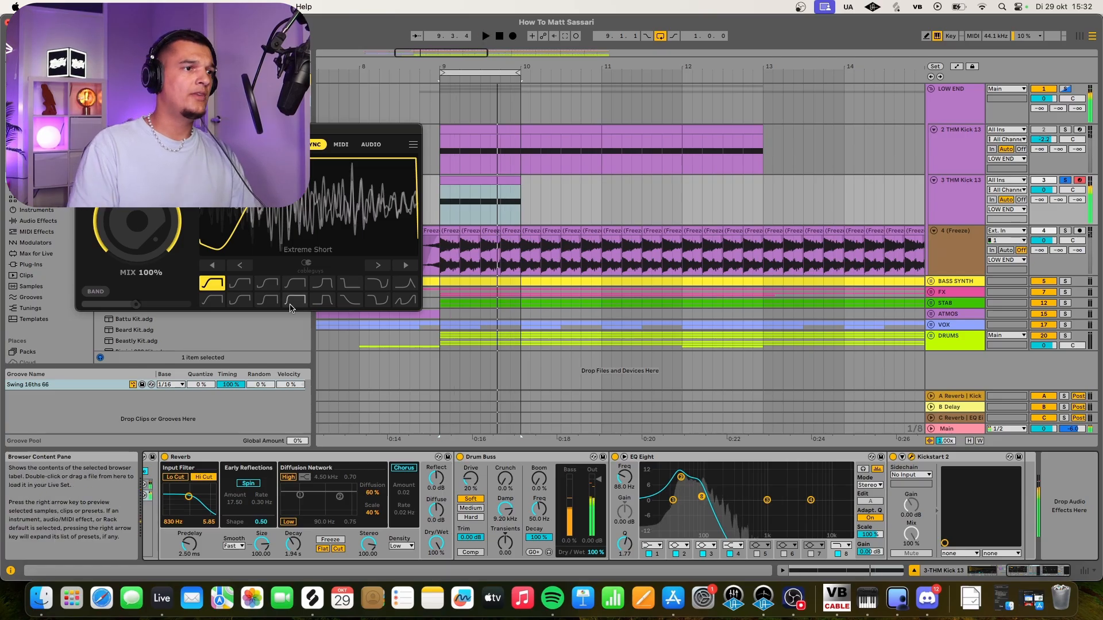
Audition several Kickstart 2 ducking curves, including Extreme Short and Subbass Tight, and choose the third curve of the second row.
{"action": "left_click", "coordinate": [294, 283]}
{"action": "key", "text": "space"}
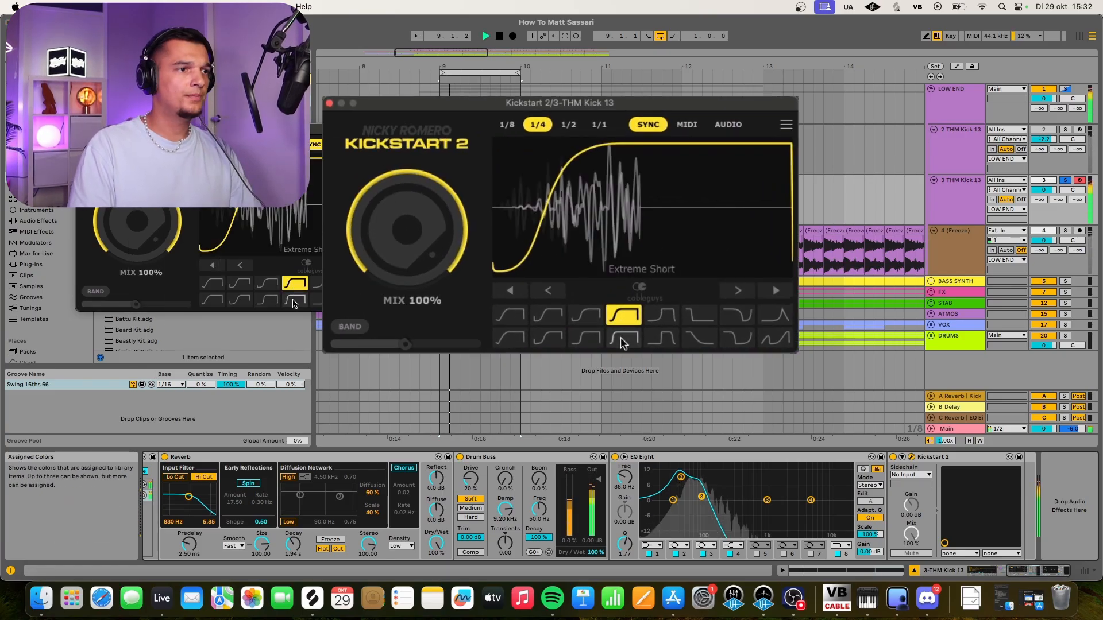
{"action": "left_click", "coordinate": [622, 339]}
{"action": "left_click", "coordinate": [662, 339]}
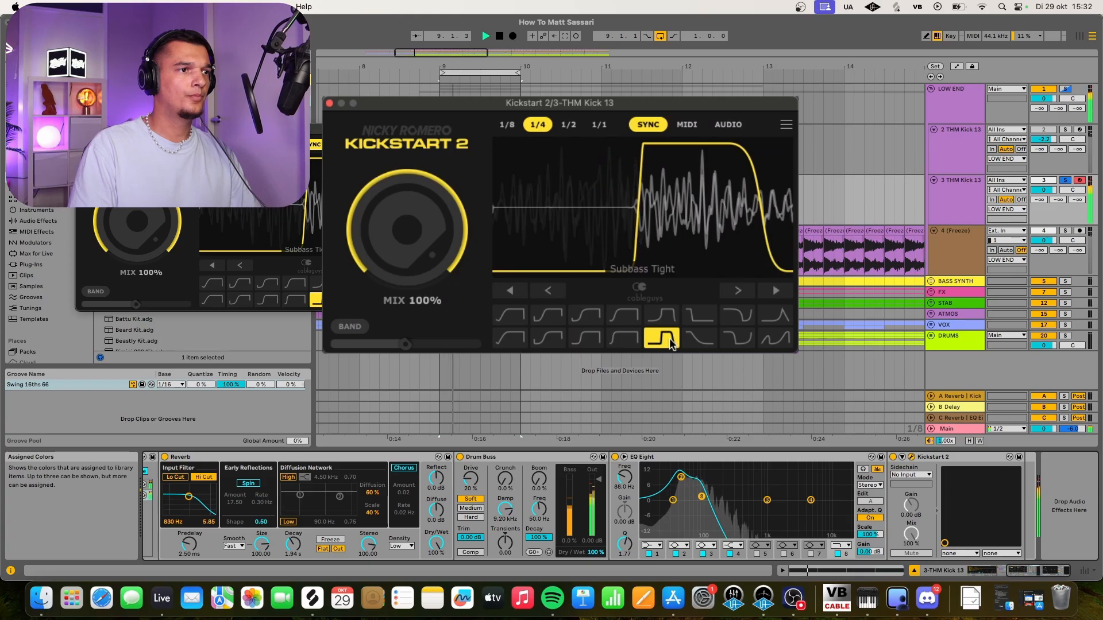
{"action": "left_click", "coordinate": [585, 339]}
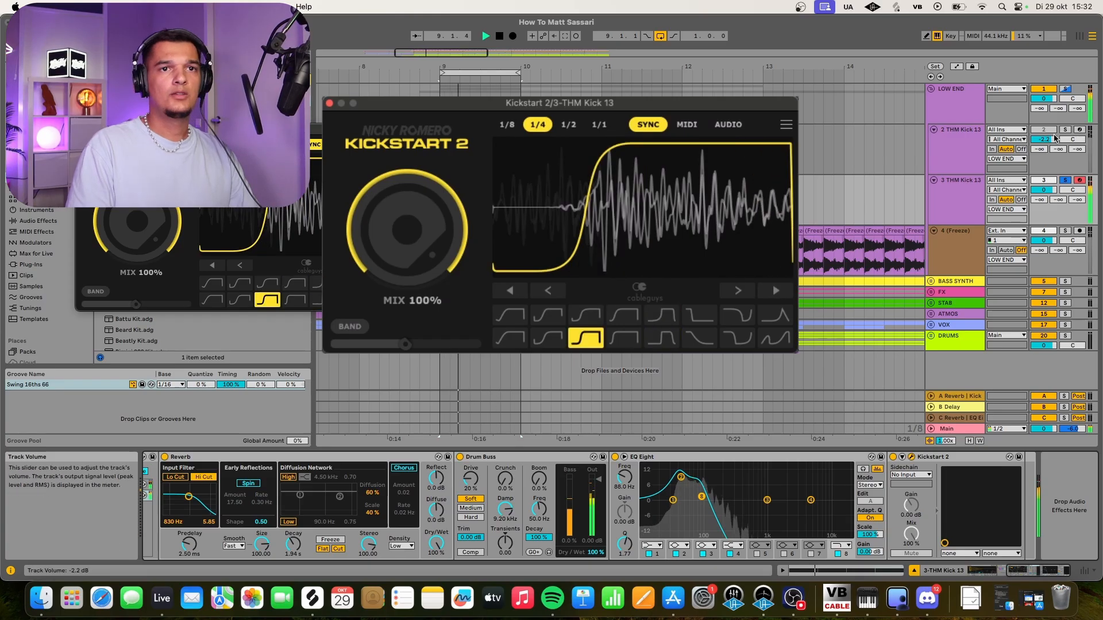
Solo the original THM Kick 13 track and examine its effect chain through to the Limiter during playback.
{"action": "left_click", "coordinate": [1065, 130]}
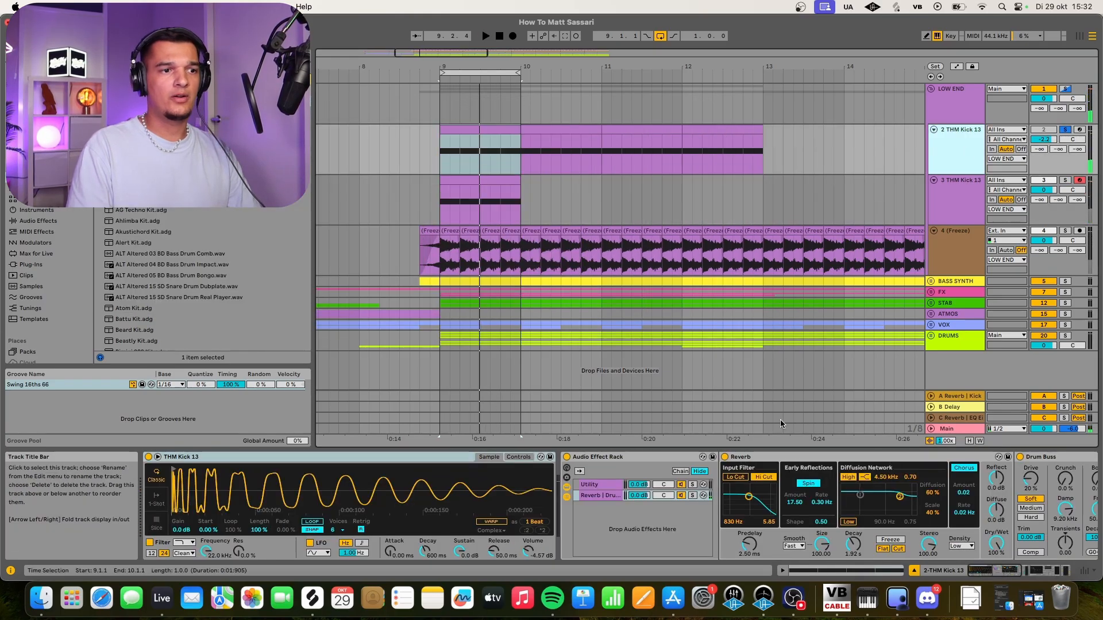
{"action": "scroll", "coordinate": [628, 471], "scroll_direction": "right", "scroll_amount": 10}
{"action": "key", "text": "space"}
{"action": "scroll", "coordinate": [762, 464], "scroll_direction": "right", "scroll_amount": 5}
{"action": "key", "text": "space"}
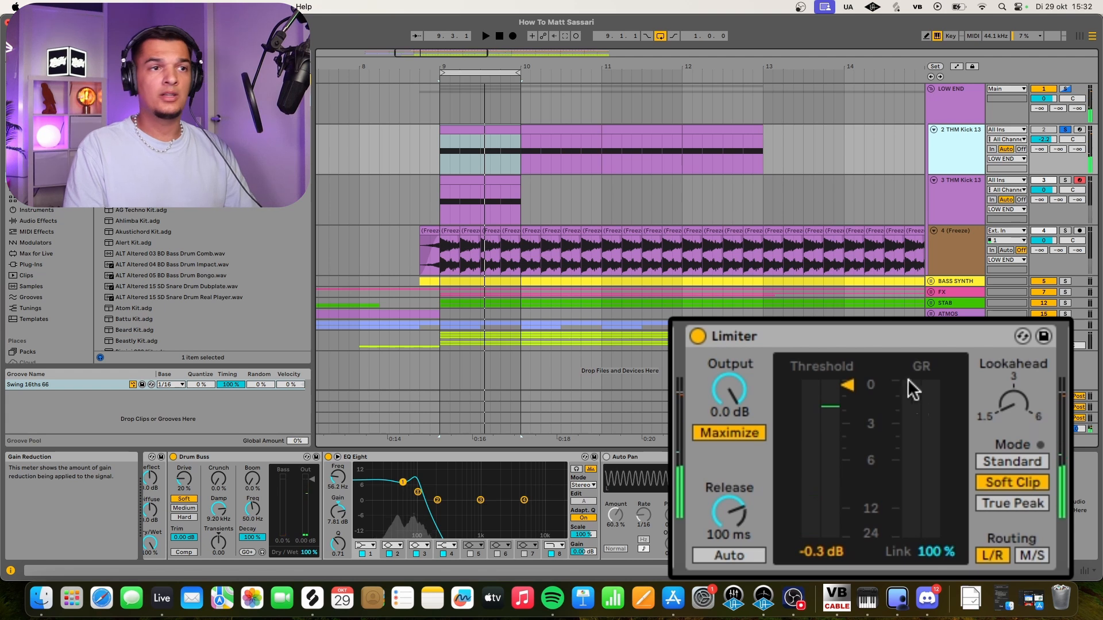
Switch the solo from the duplicated kick to the frozen low-end track, mute the duplicate, and play the loop.
{"action": "left_click", "coordinate": [1066, 180]}
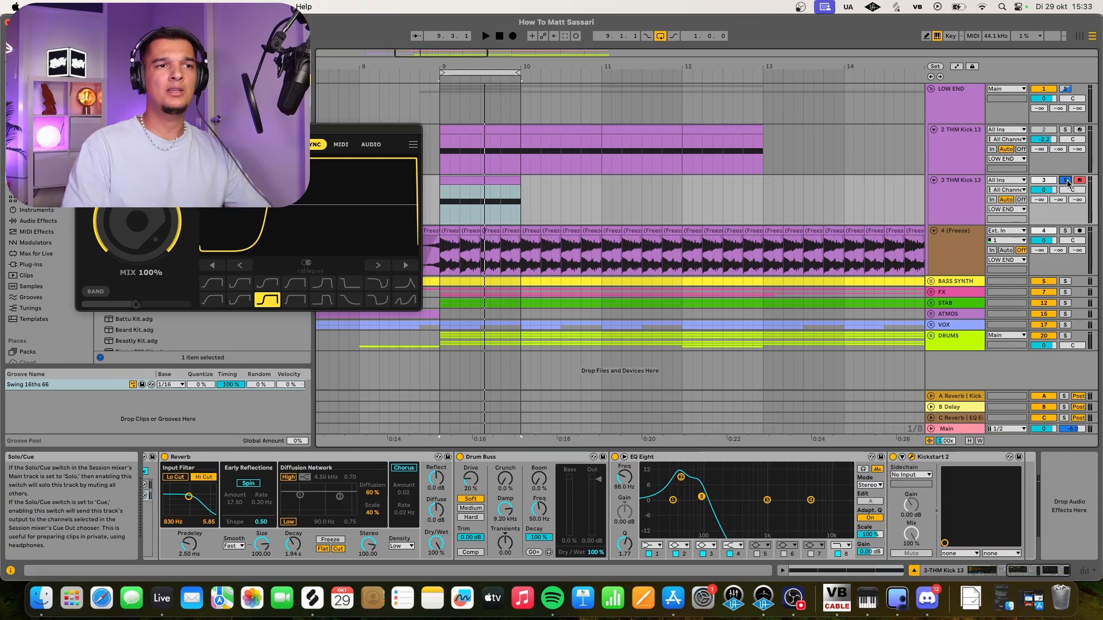
{"action": "left_click", "coordinate": [1066, 231]}
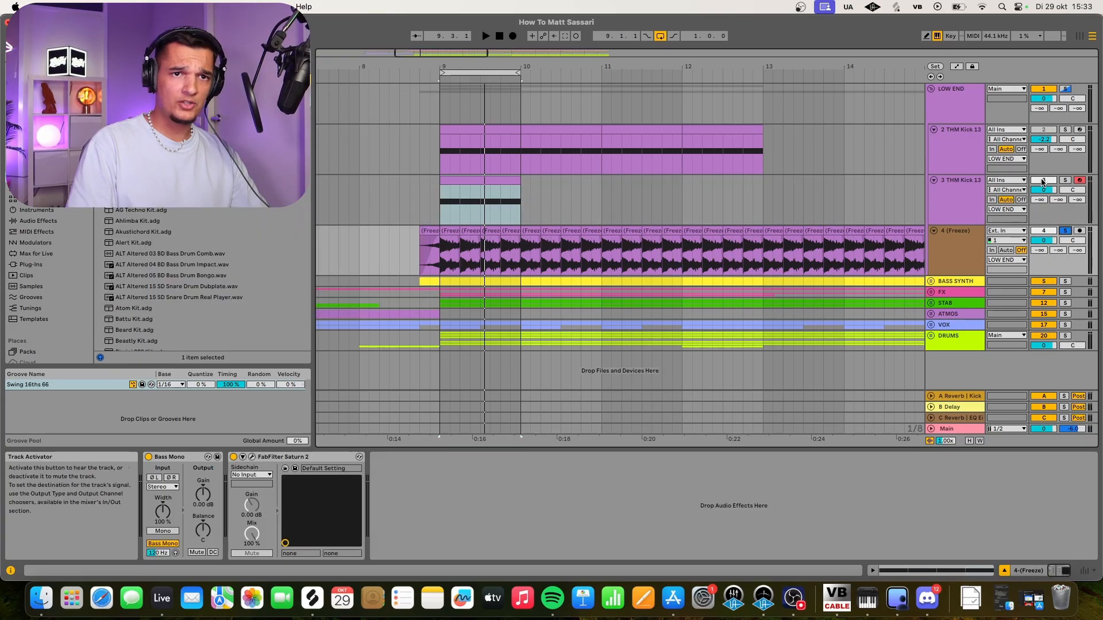
{"action": "key", "text": "space"}
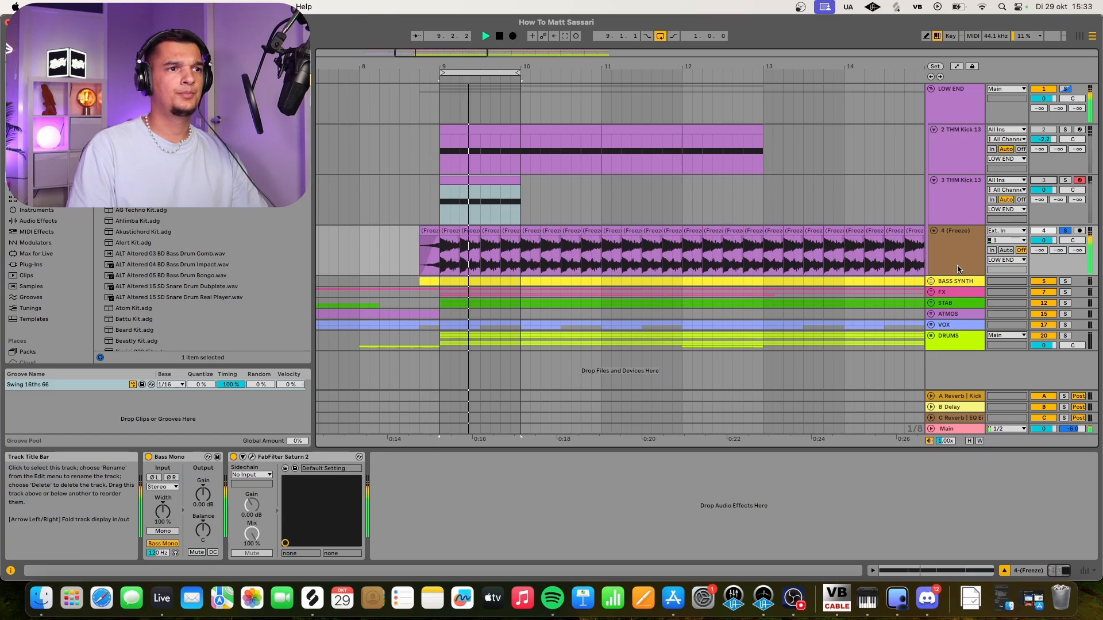
Open FabFilter Saturn 2 on the frozen low-end track, review its Warm Tape settings during playback, and close the plug-in window.
{"action": "left_click", "coordinate": [957, 269]}
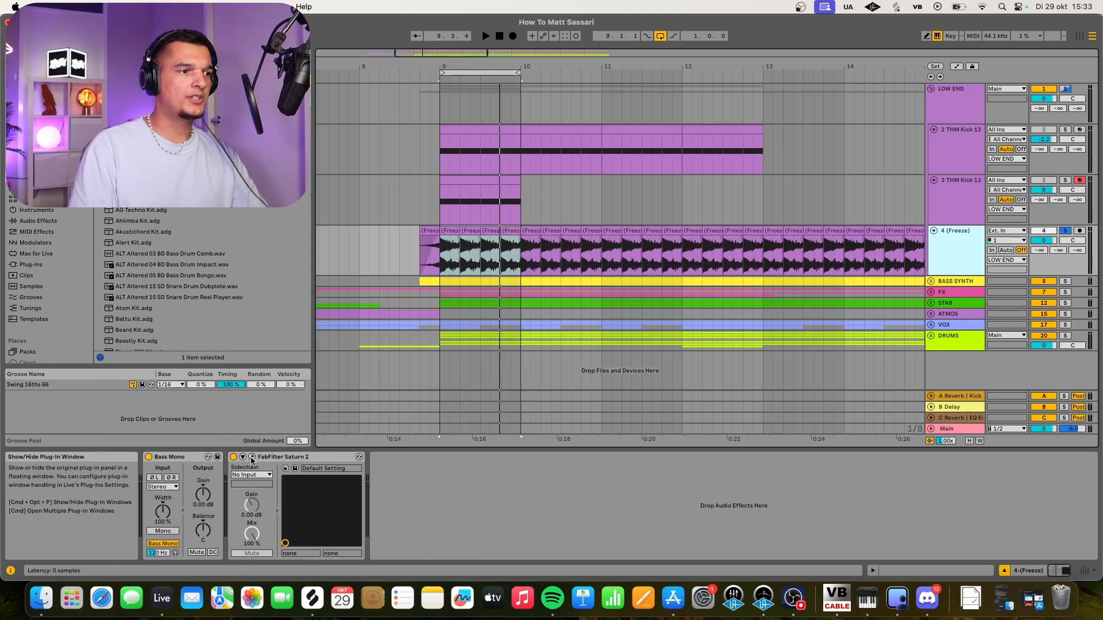
{"action": "left_click", "coordinate": [252, 458]}
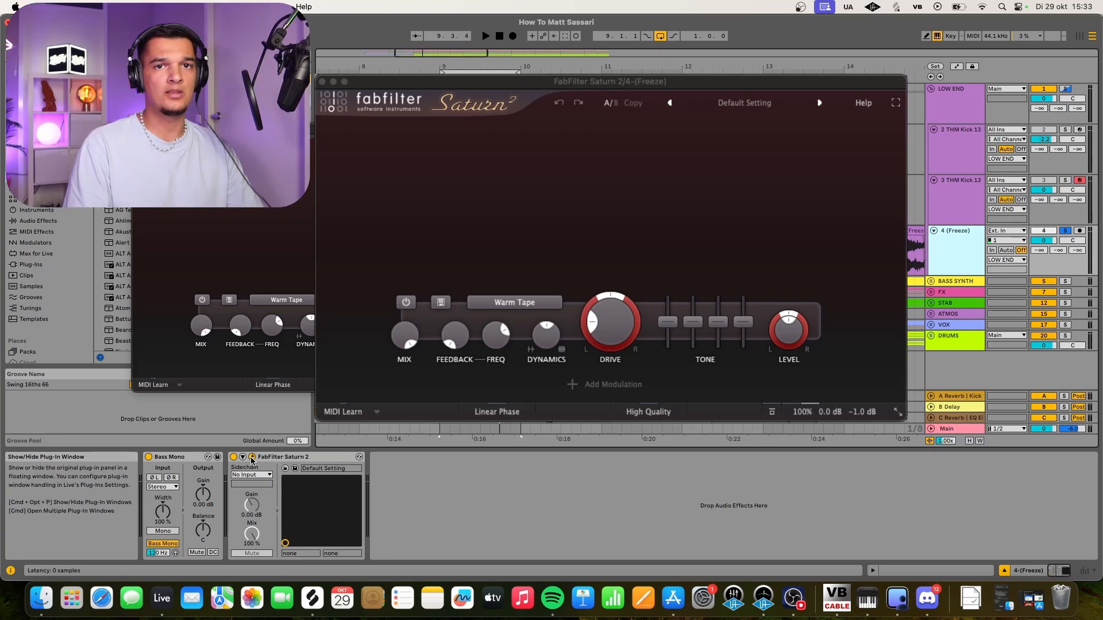
{"action": "key", "text": "space"}
{"action": "left_click", "coordinate": [139, 128]}
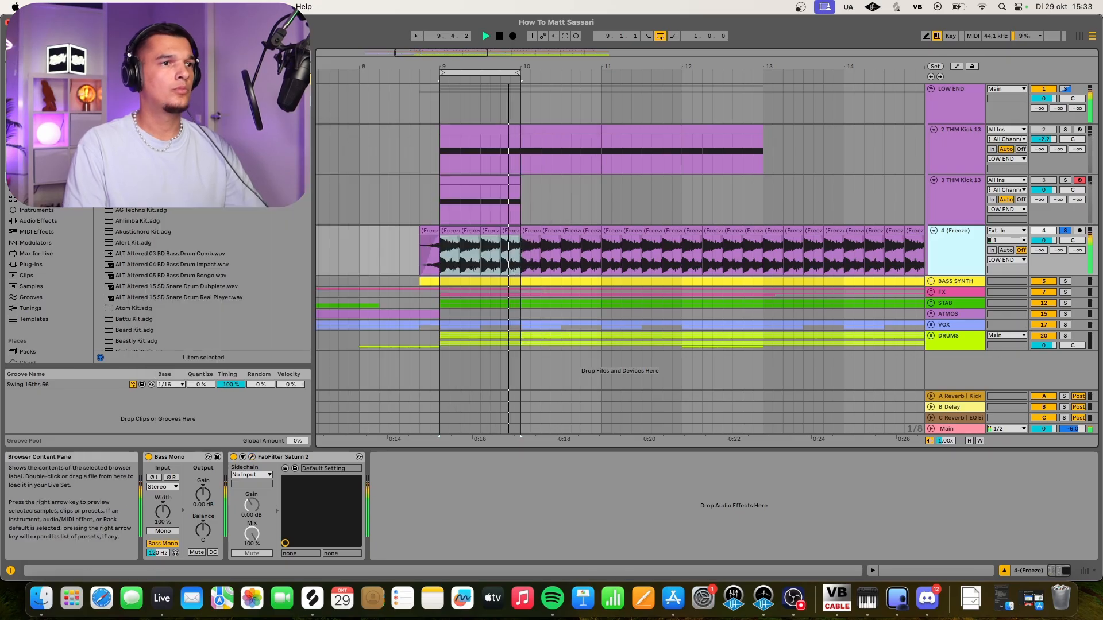
Extend the loop to bars 9–13 and audition the BASS SYNTH group's bass loop with its Kickstart 2 and EQ Eight.
{"action": "left_click_drag", "start_coordinate": [519, 72], "coordinate": [772, 60]}
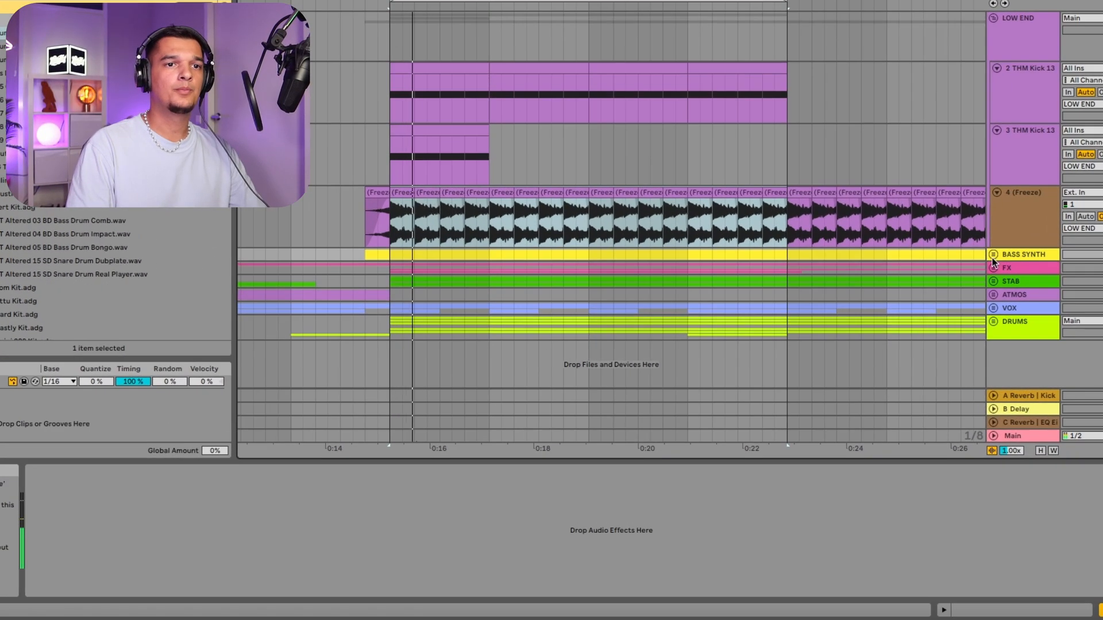
{"action": "left_click", "coordinate": [931, 281]}
{"action": "left_click", "coordinate": [492, 316]}
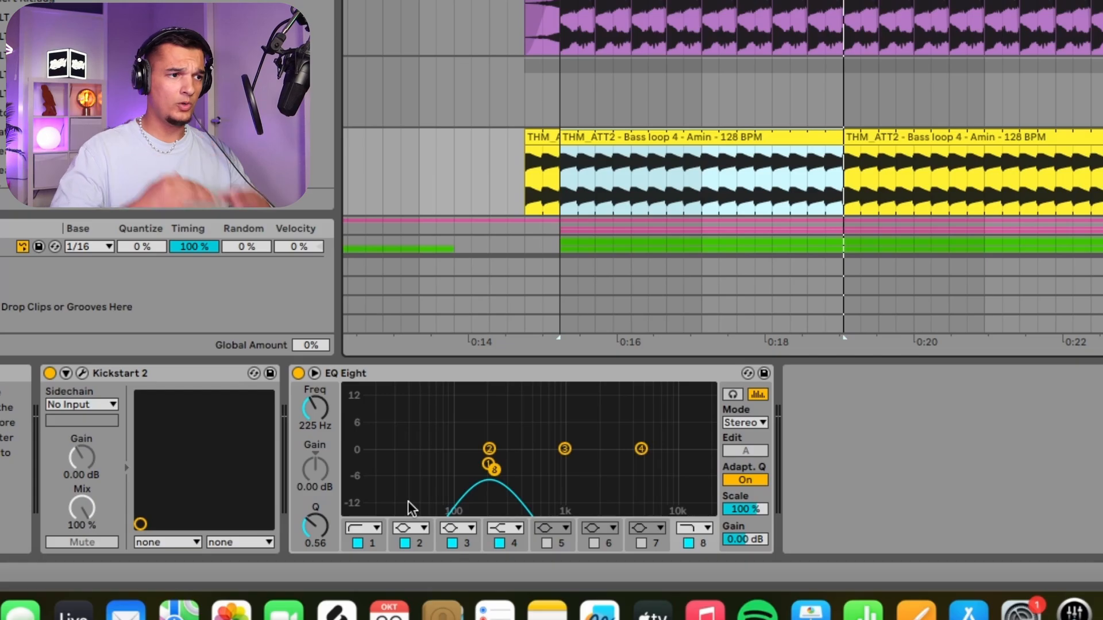
{"action": "key", "text": "space"}
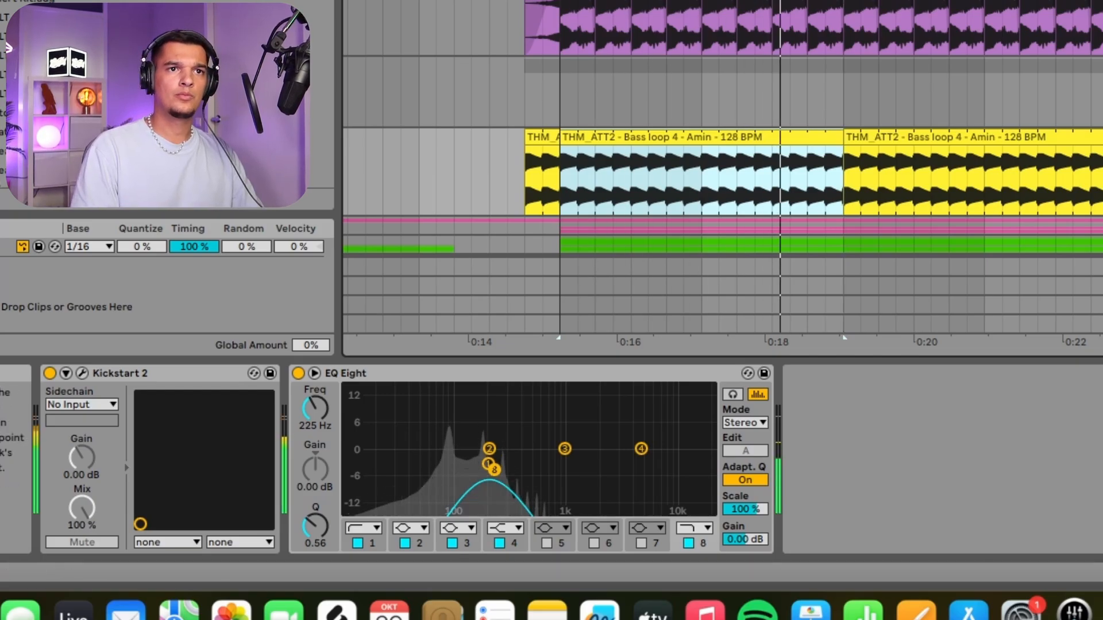
{"action": "scroll", "coordinate": [722, 167], "scroll_direction": "down", "scroll_amount": 10}
{"action": "key", "text": "space"}
{"action": "left_click", "coordinate": [931, 101]}
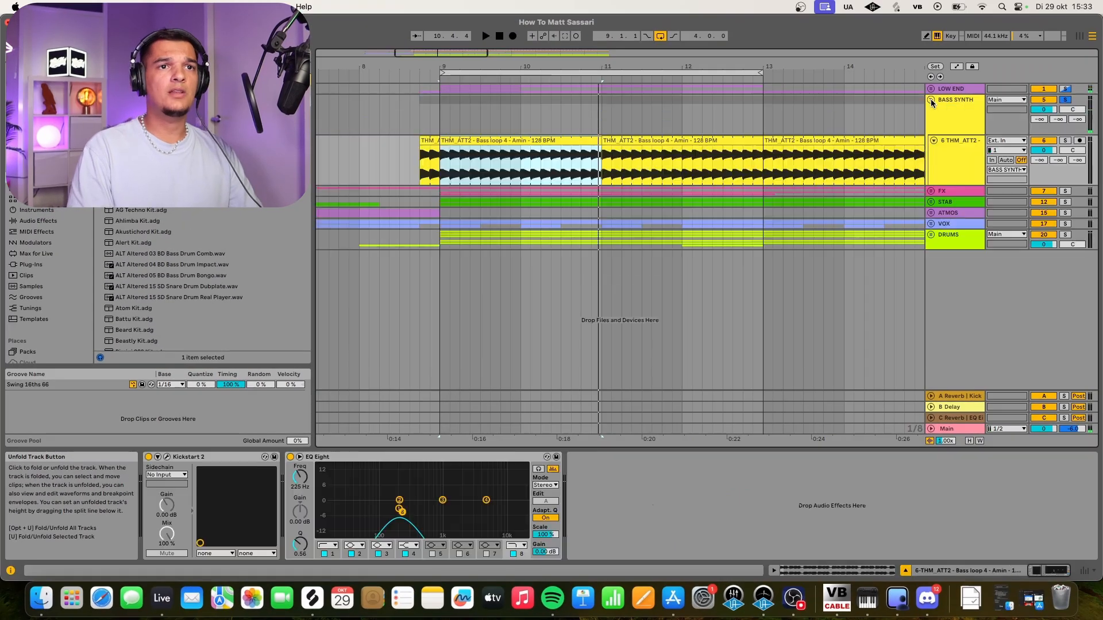
Solo the DRUMS group, start playback, and expand the group to show its individual tracks.
{"action": "left_click", "coordinate": [1065, 154]}
{"action": "key", "text": "space"}
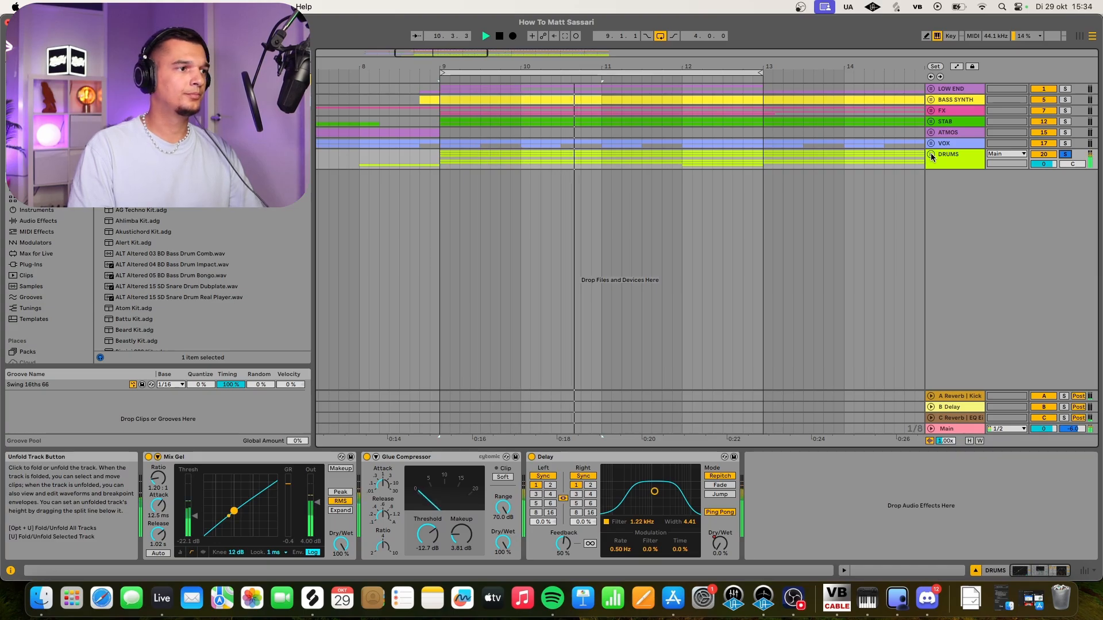
{"action": "left_click", "coordinate": [931, 155]}
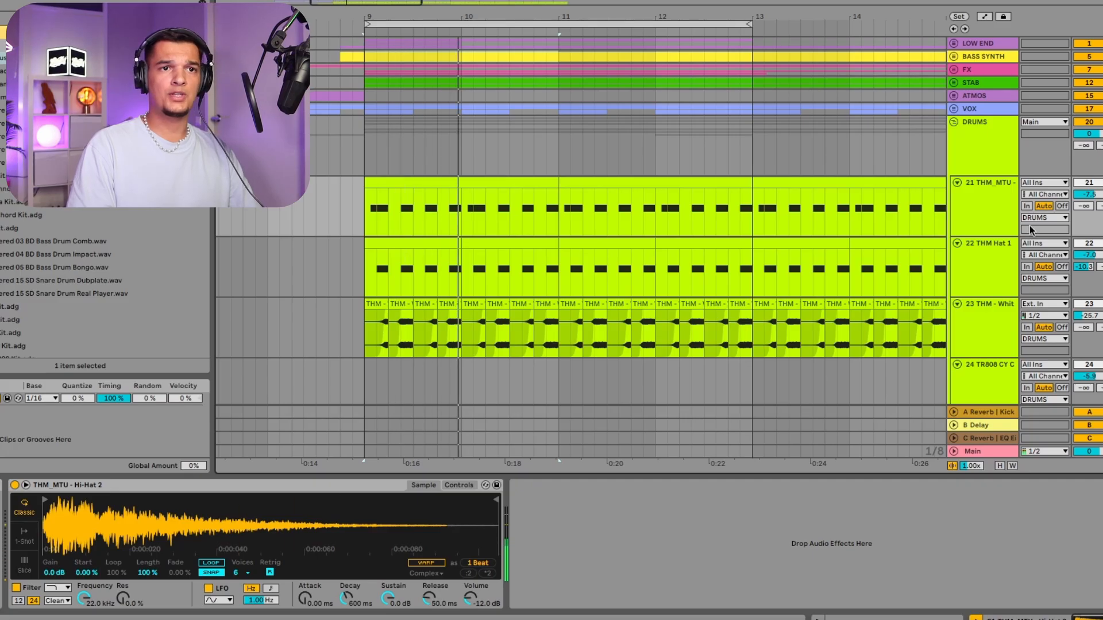
Examine the two hi-hat tracks and the white noise track with its Kickstart 2 while the loop plays.
{"action": "left_click", "coordinate": [995, 218]}
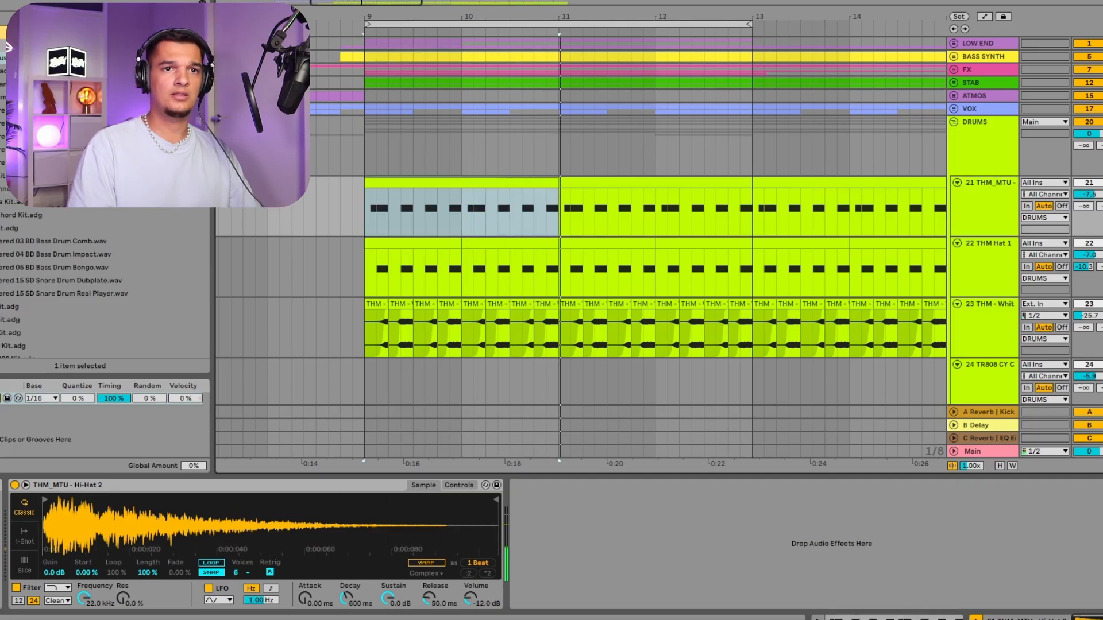
{"action": "left_click", "coordinate": [985, 272]}
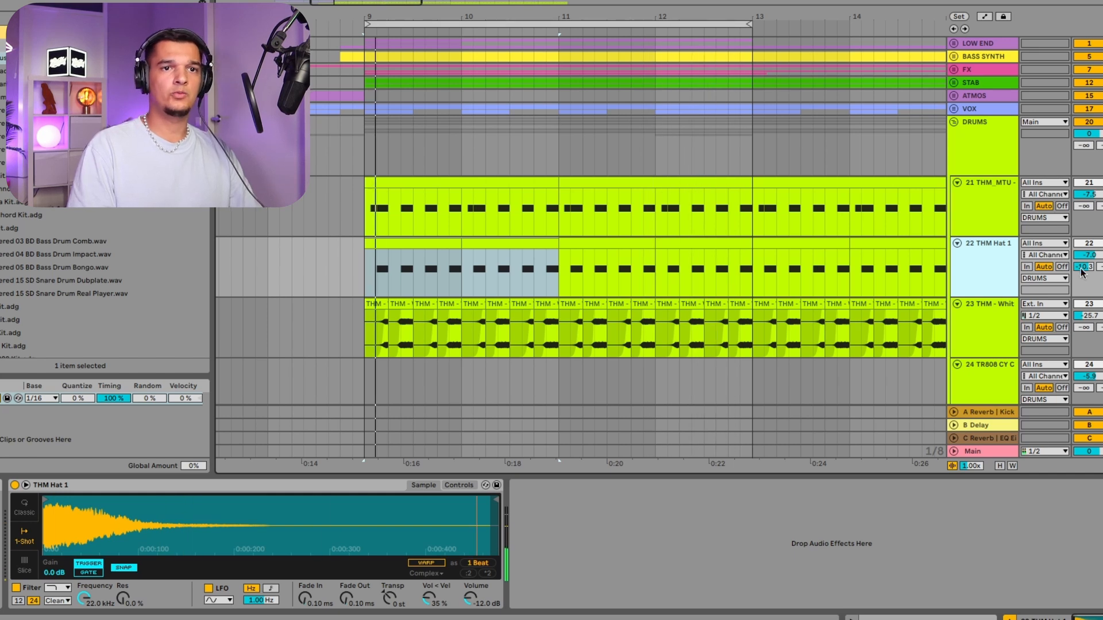
{"action": "left_click", "coordinate": [995, 414]}
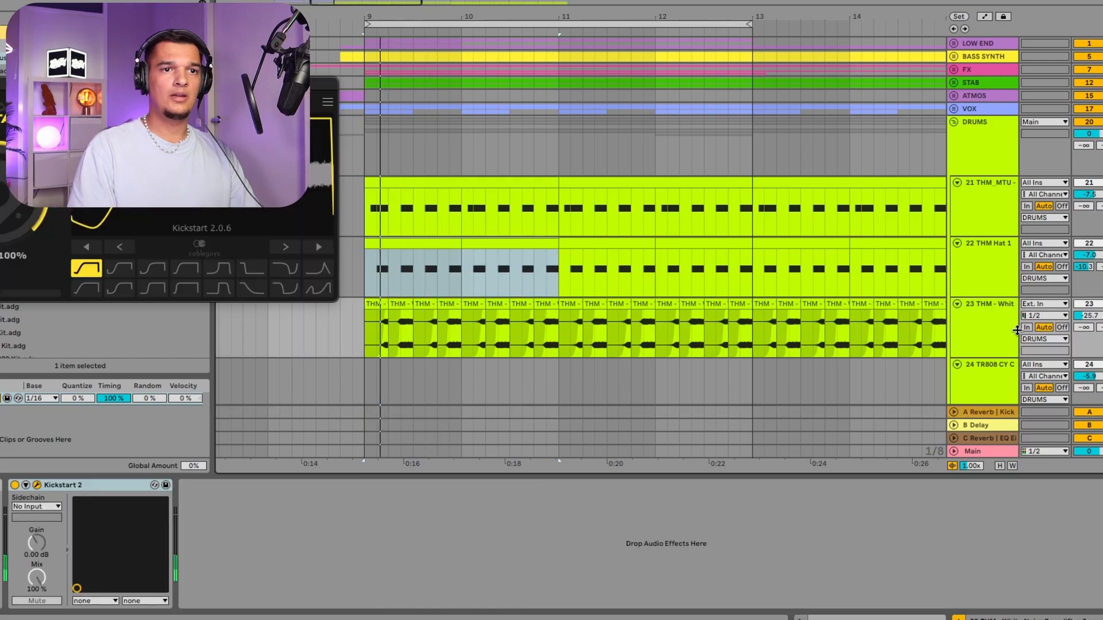
{"action": "left_click", "coordinate": [1000, 329]}
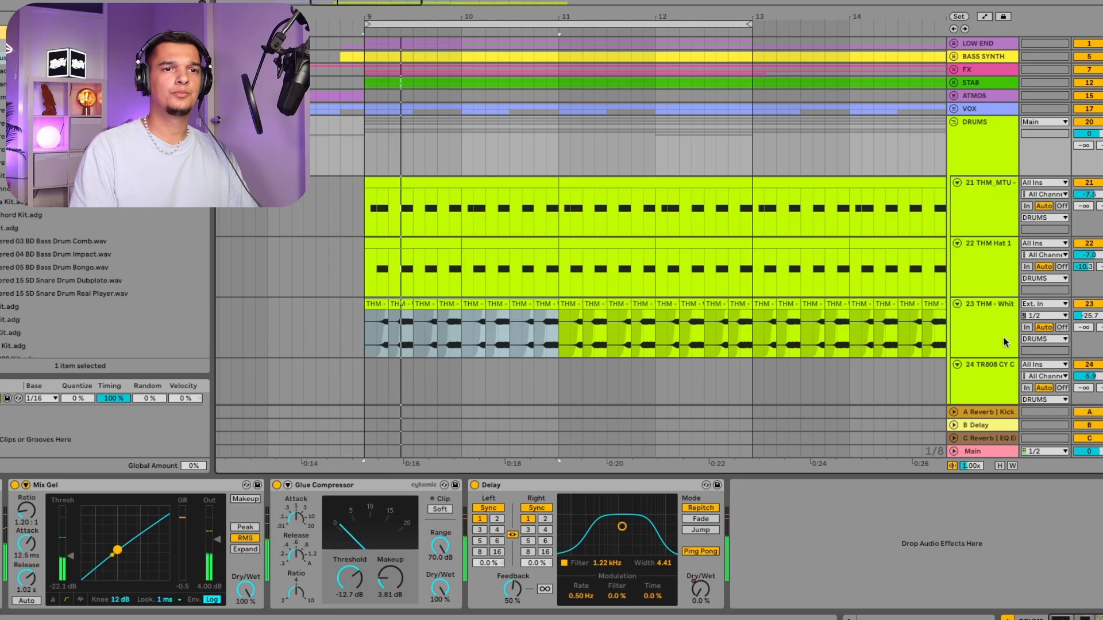
Audition the THM Snare and THM Clap tracks, examining the snare's EQ Eight and the clap's Auto Filter.
{"action": "scroll", "coordinate": [1003, 342], "scroll_direction": "down", "scroll_amount": 8}
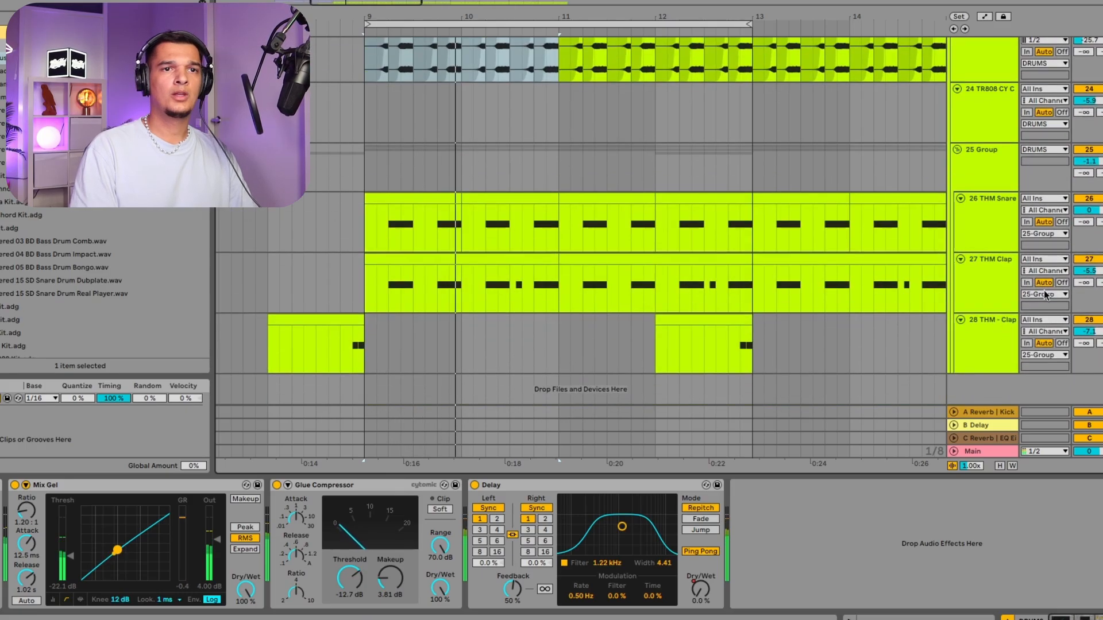
{"action": "left_click", "coordinate": [975, 232]}
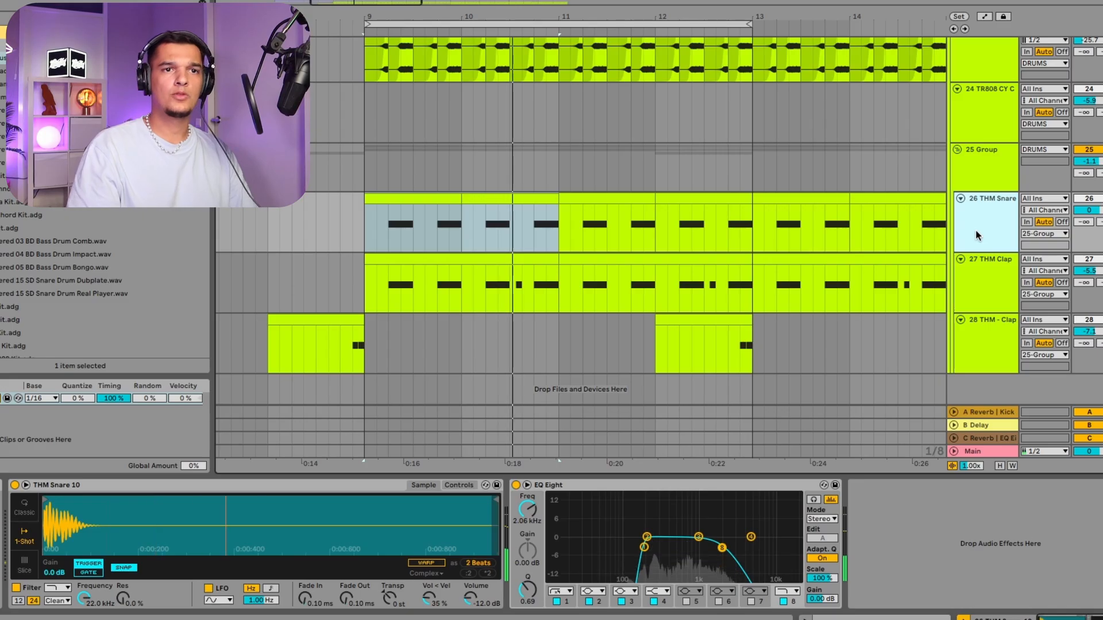
{"action": "left_click", "coordinate": [1102, 259]}
{"action": "key", "text": "space"}
{"action": "left_click", "coordinate": [1102, 199]}
{"action": "key", "text": "space"}
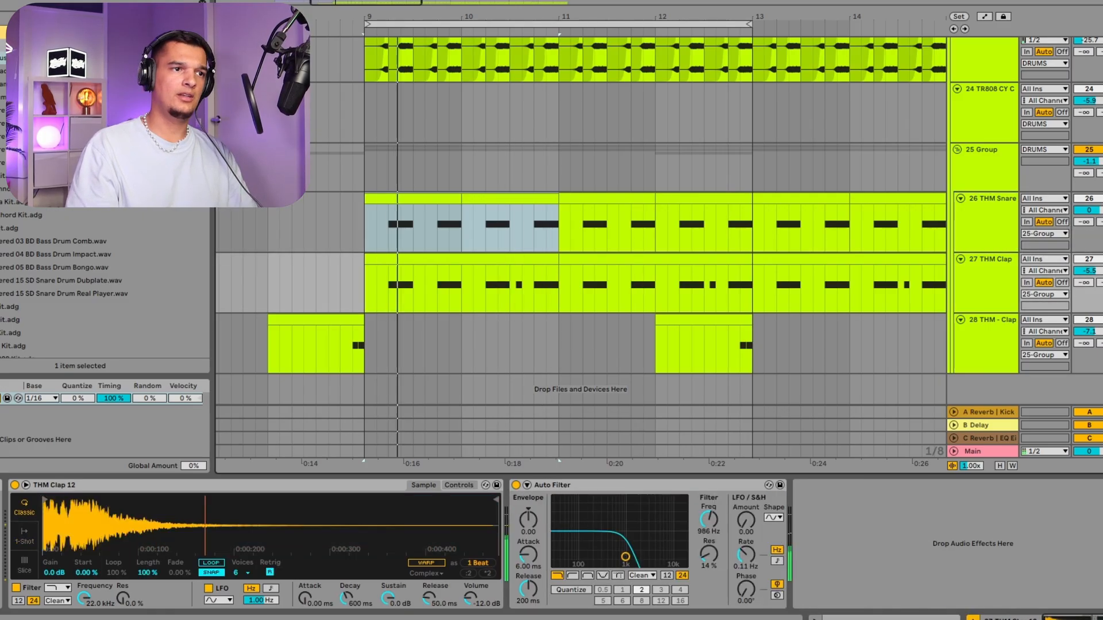
{"action": "left_click", "coordinate": [970, 287]}
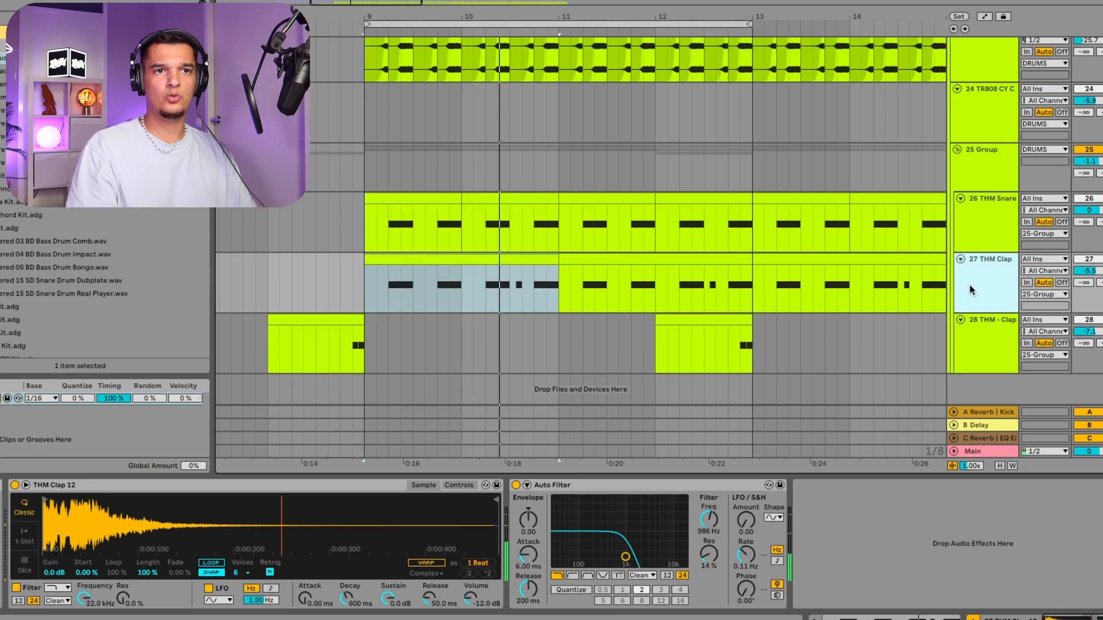
Examine the snare and clap group's Overdrive and the C Reverb return's EQ Eight, and listen to the group.
{"action": "left_click", "coordinate": [989, 167]}
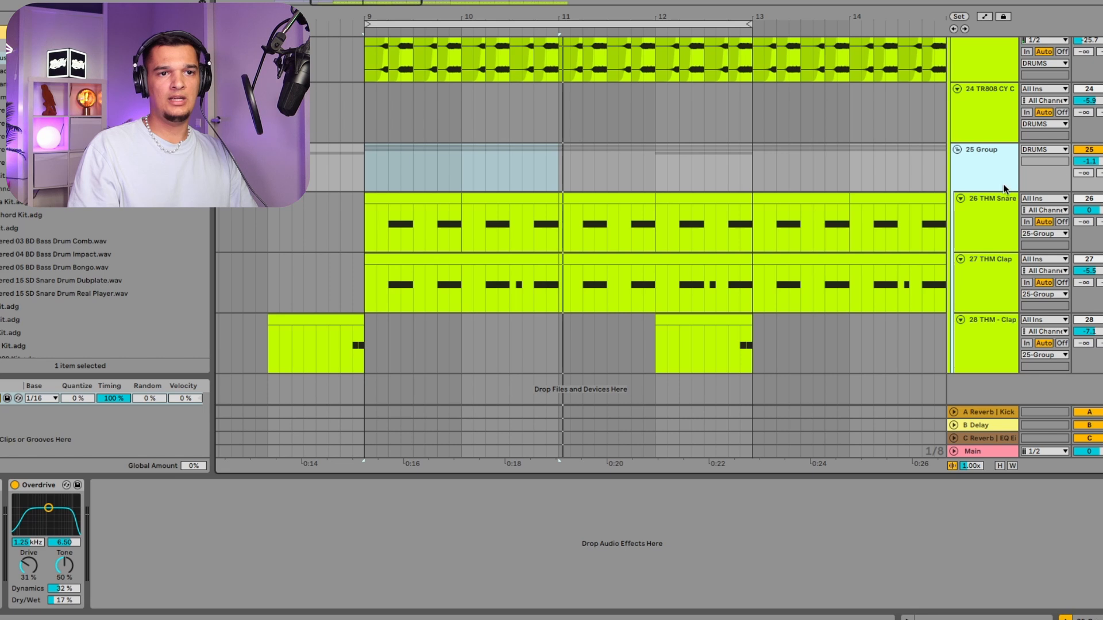
{"action": "left_click", "coordinate": [1023, 441]}
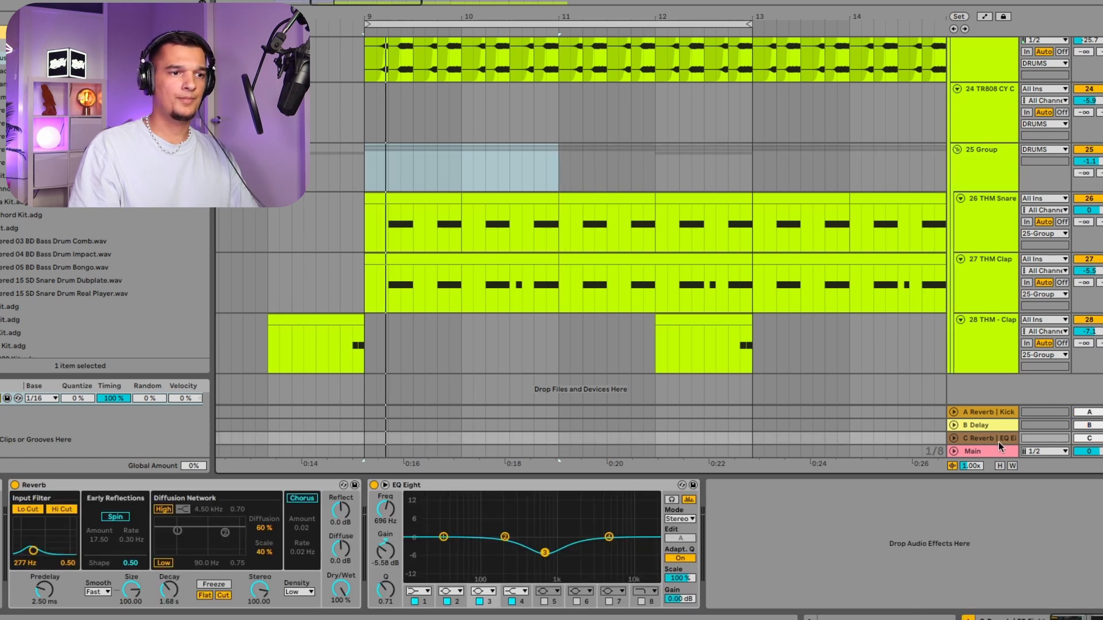
{"action": "key", "text": "space"}
{"action": "left_click", "coordinate": [1100, 149]}
{"action": "key", "text": "space"}
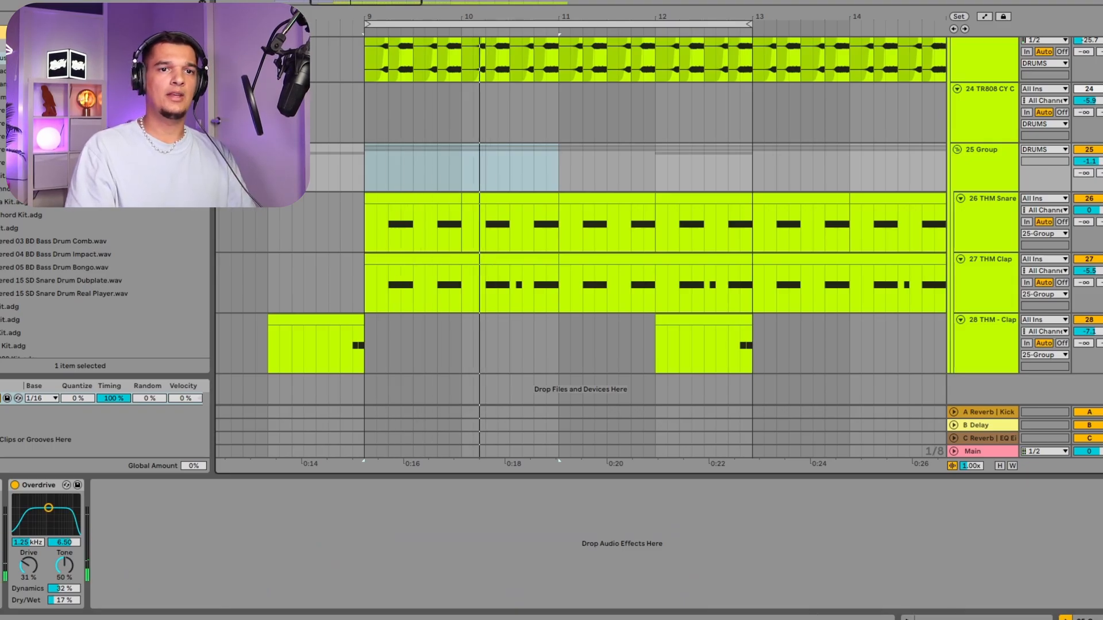
Play the THM Clap 18 track from its bar 12 fill and from its repeating pattern at bar 17.
{"action": "left_click", "coordinate": [730, 351]}
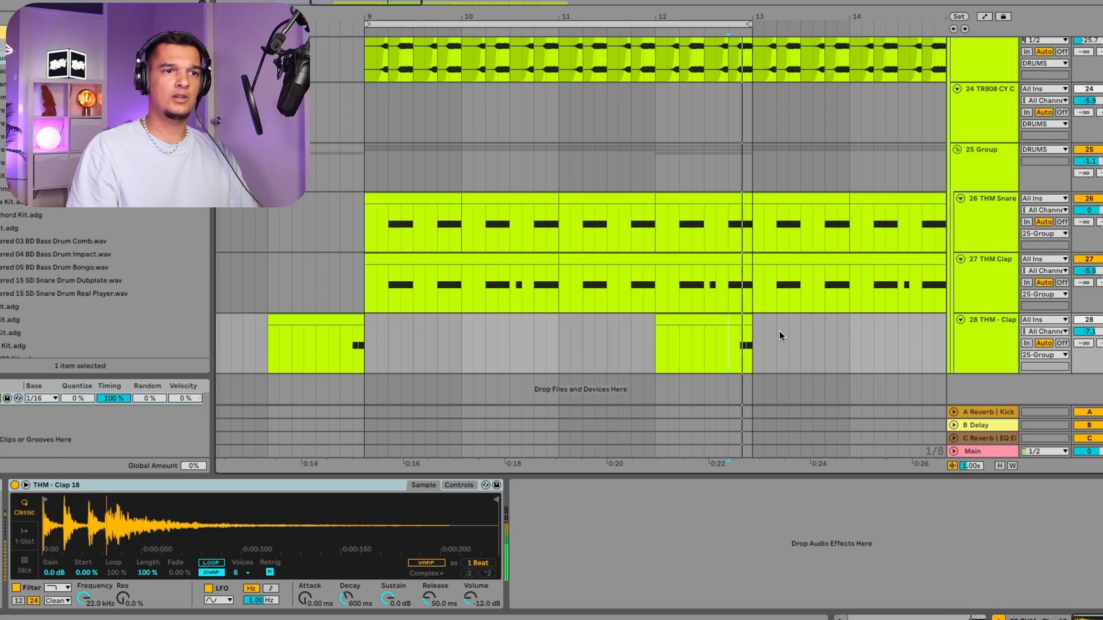
{"action": "scroll", "coordinate": [779, 331], "scroll_direction": "down", "scroll_amount": 5}
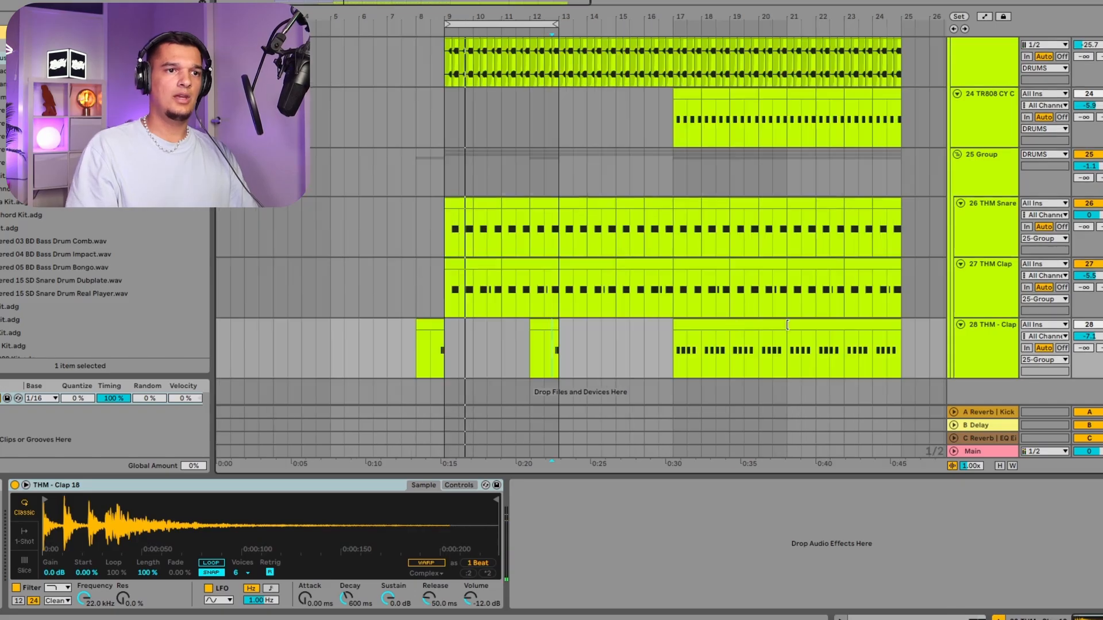
{"action": "left_click", "coordinate": [702, 323]}
{"action": "scroll", "coordinate": [702, 324], "scroll_direction": "up", "scroll_amount": 4}
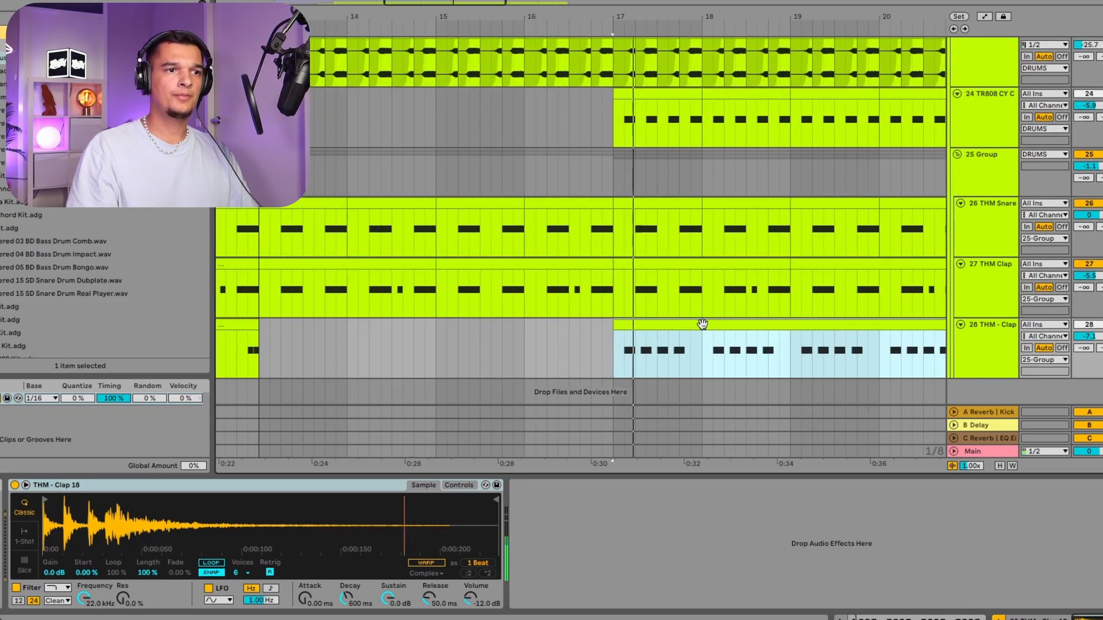
{"action": "scroll", "coordinate": [702, 321], "scroll_direction": "up", "scroll_amount": 5}
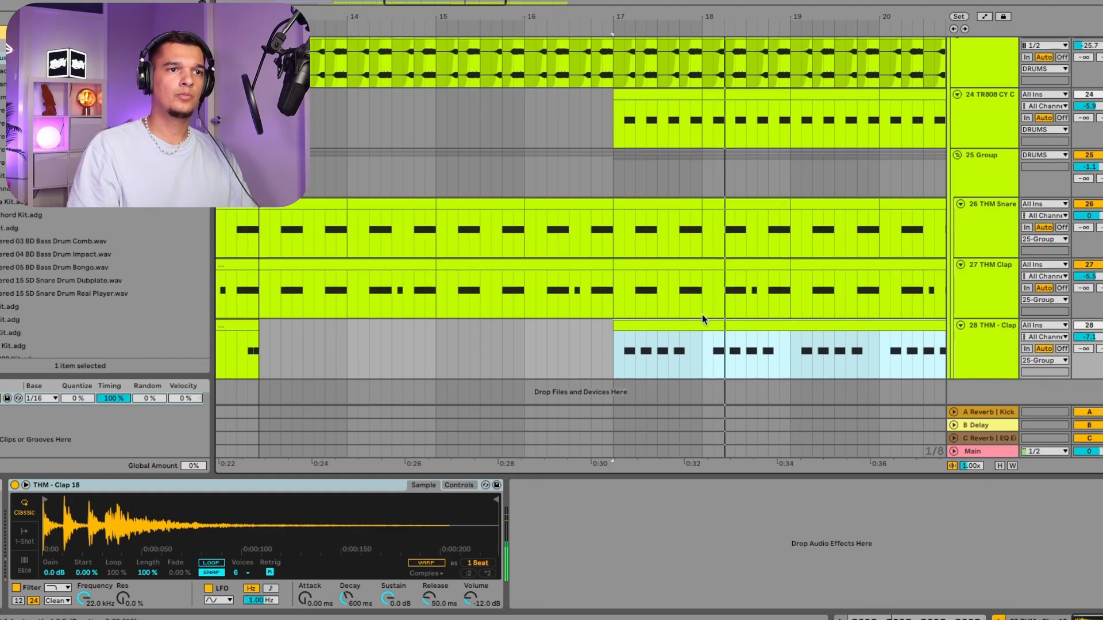
Examine the TR808 cymbal track's sample, EQ Eight and Auto Pan while playing its pattern from bar 17.
{"action": "scroll", "coordinate": [702, 319], "scroll_direction": "up", "scroll_amount": 1}
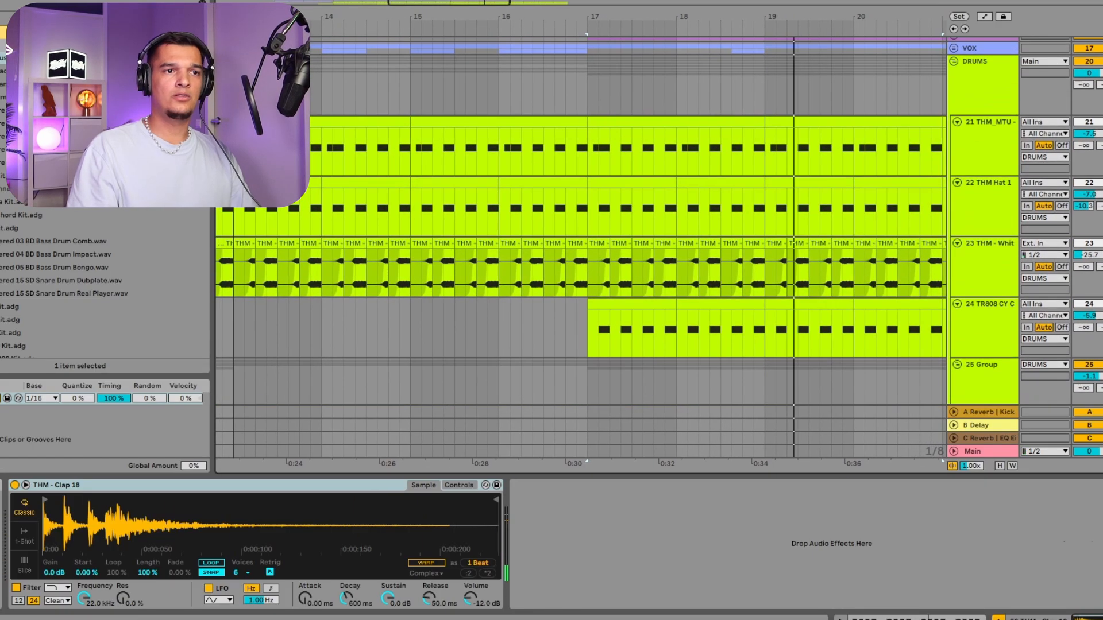
{"action": "left_click", "coordinate": [989, 304]}
{"action": "scroll", "coordinate": [768, 288], "scroll_direction": "down", "scroll_amount": 3}
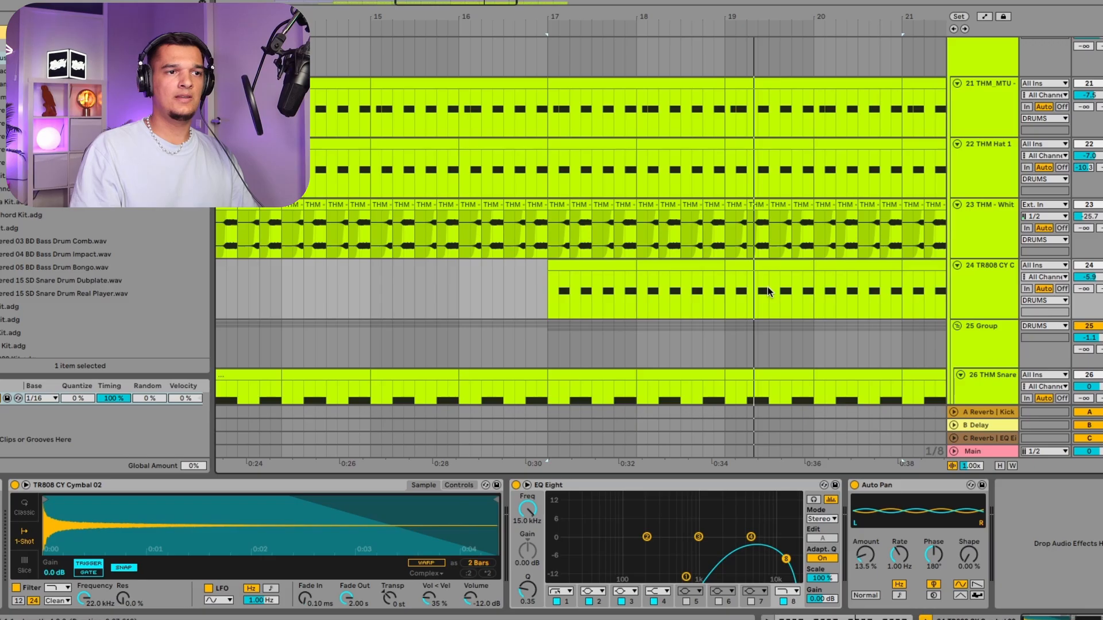
{"action": "left_click", "coordinate": [975, 301]}
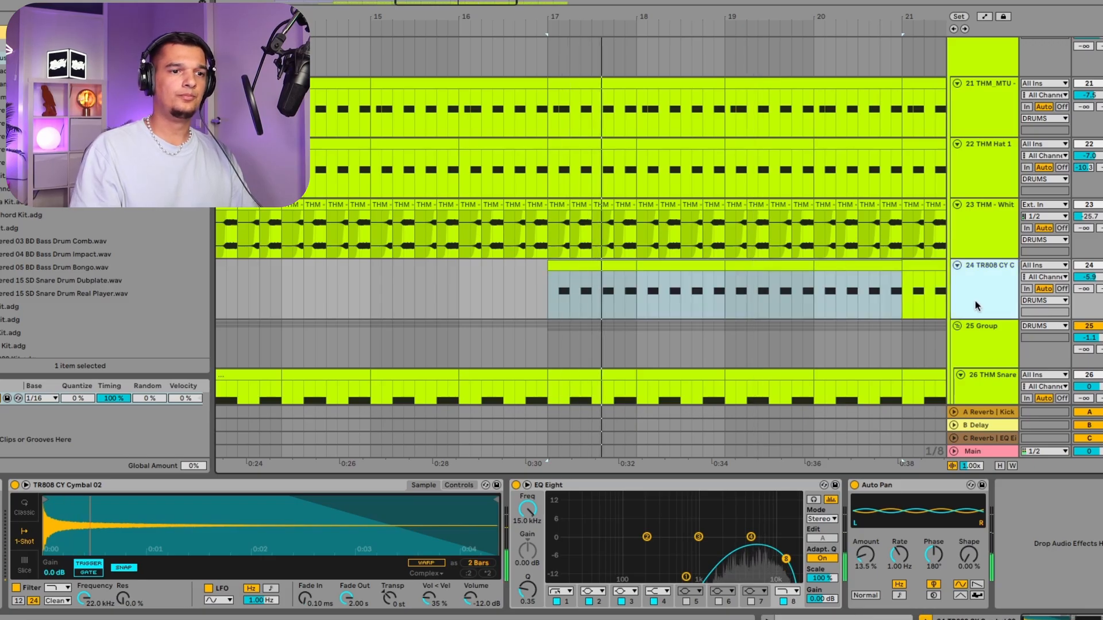
Solo the DRUMS group and listen to all drum layers together from bar 17.
{"action": "scroll", "coordinate": [1064, 116], "scroll_direction": "up", "scroll_amount": 3}
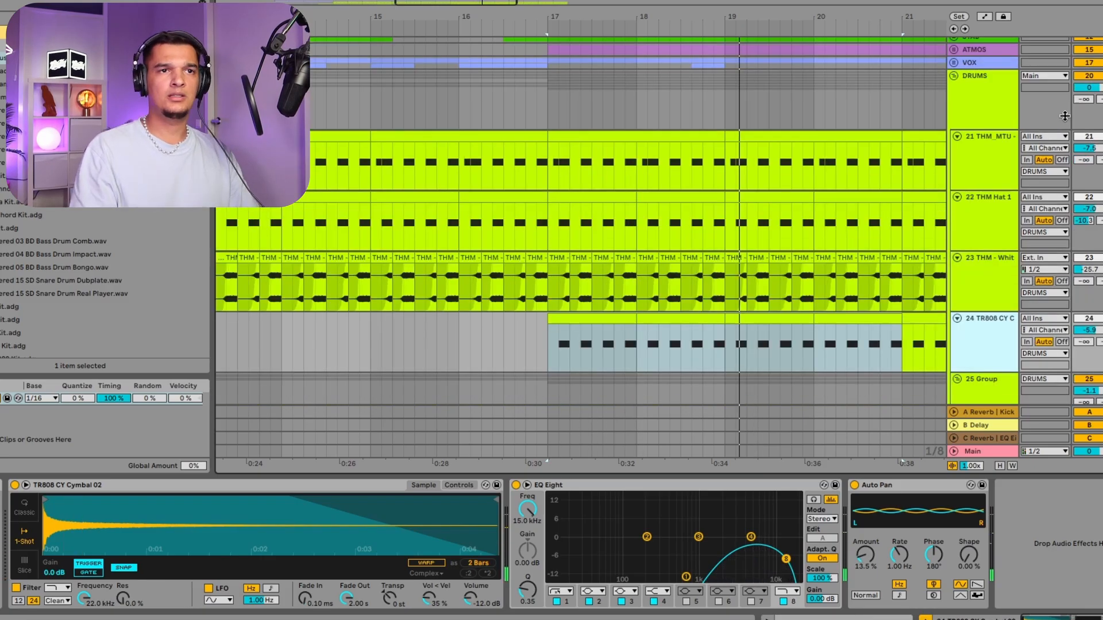
{"action": "left_click", "coordinate": [1102, 76]}
{"action": "key", "text": "space"}
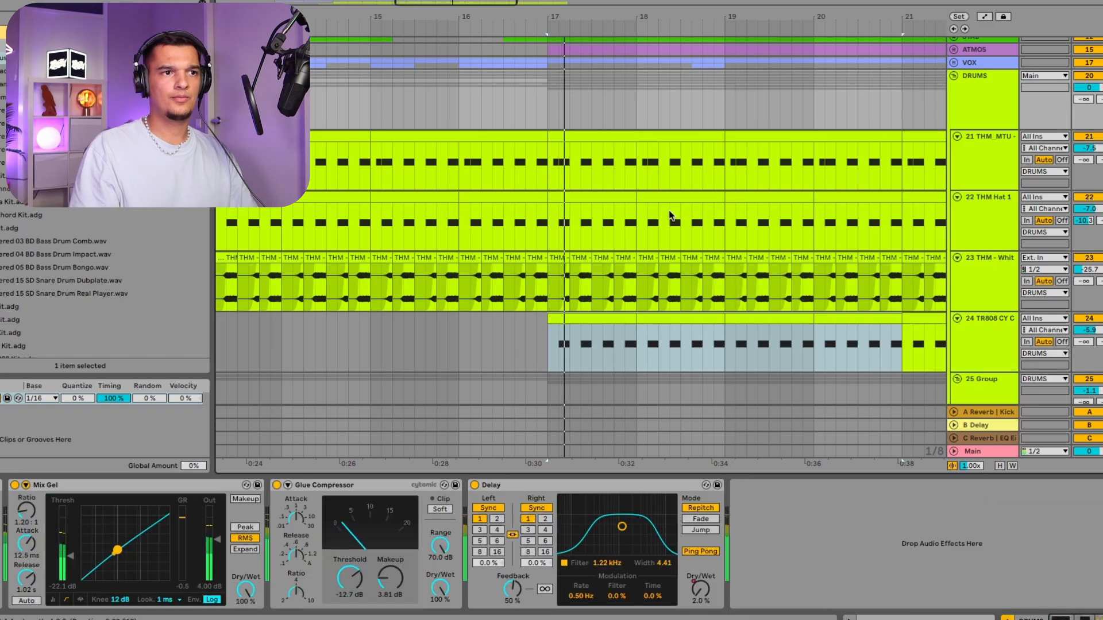
{"action": "scroll", "coordinate": [595, 210], "scroll_direction": "down", "scroll_amount": 3}
{"action": "scroll", "coordinate": [596, 211], "scroll_direction": "down", "scroll_amount": 3}
{"action": "scroll", "coordinate": [596, 210], "scroll_direction": "down", "scroll_amount": 4}
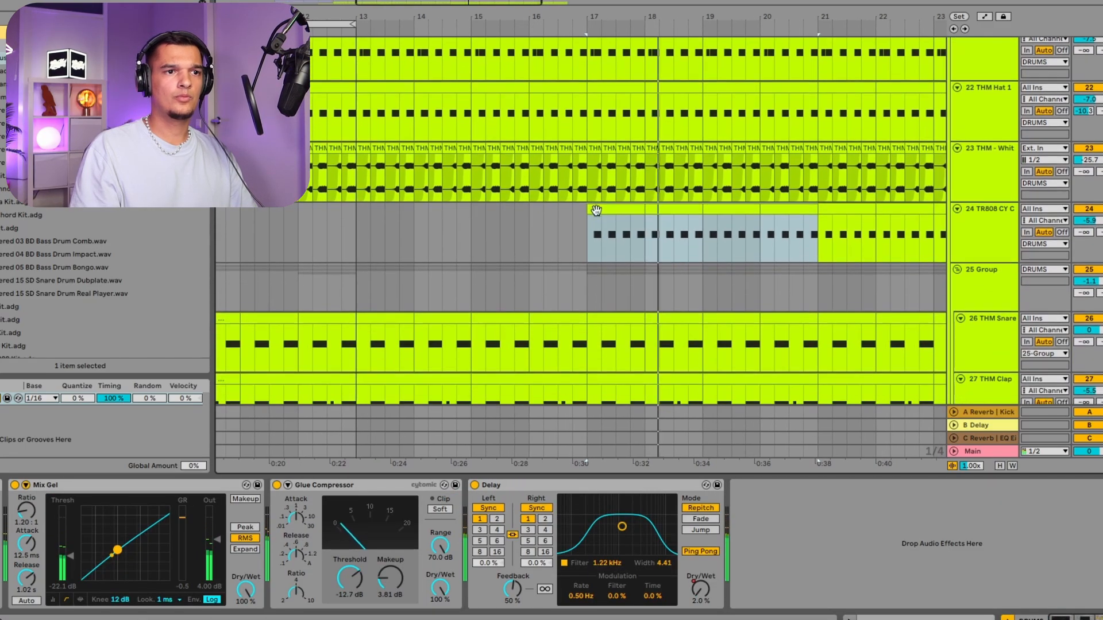
{"action": "scroll", "coordinate": [596, 211], "scroll_direction": "down", "scroll_amount": 4}
Examine the DRUMS group's effect chain of Mix Gel, Glue Compressor and Delay.
{"action": "scroll", "coordinate": [596, 211], "scroll_direction": "left", "scroll_amount": 1}
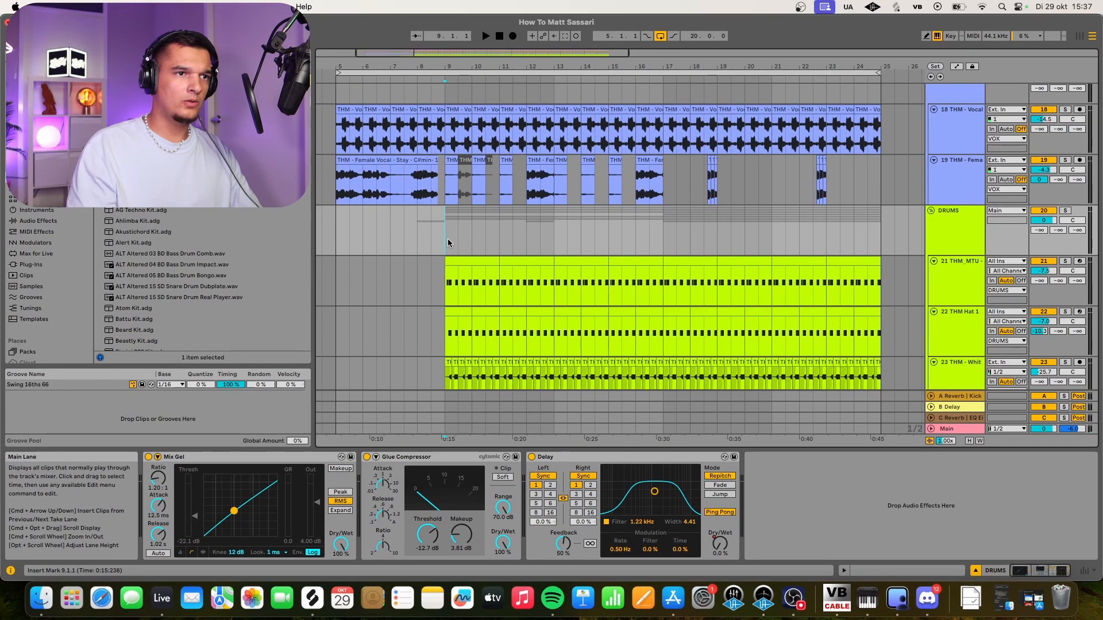
{"action": "scroll", "coordinate": [675, 200], "scroll_direction": "down", "scroll_amount": 2}
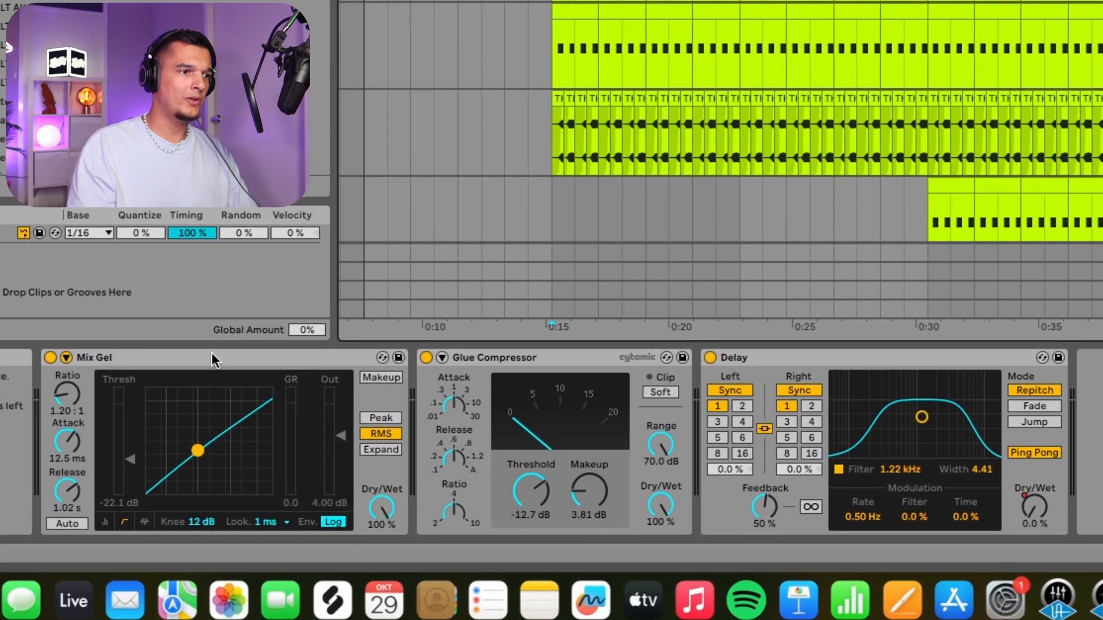
{"action": "left_click", "coordinate": [543, 353]}
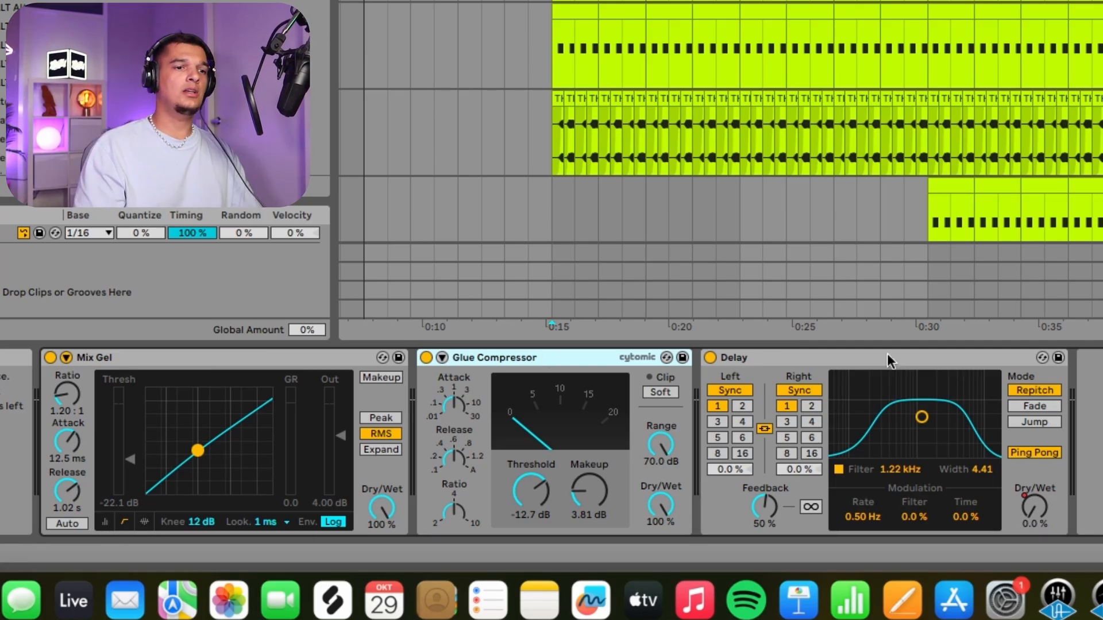
Show the DRUMS group's Delay Dry/Wet automation and play the soloed group from bar 15 into the drop at bar 17.
{"action": "left_click", "coordinate": [1037, 520]}
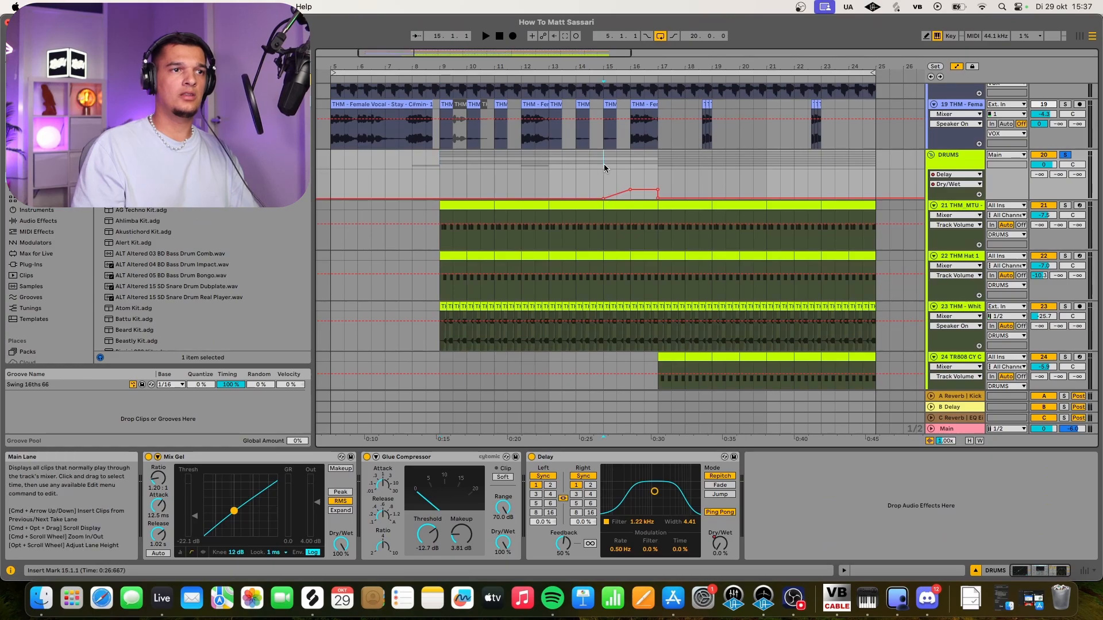
{"action": "left_click", "coordinate": [605, 165]}
{"action": "key", "text": "space"}
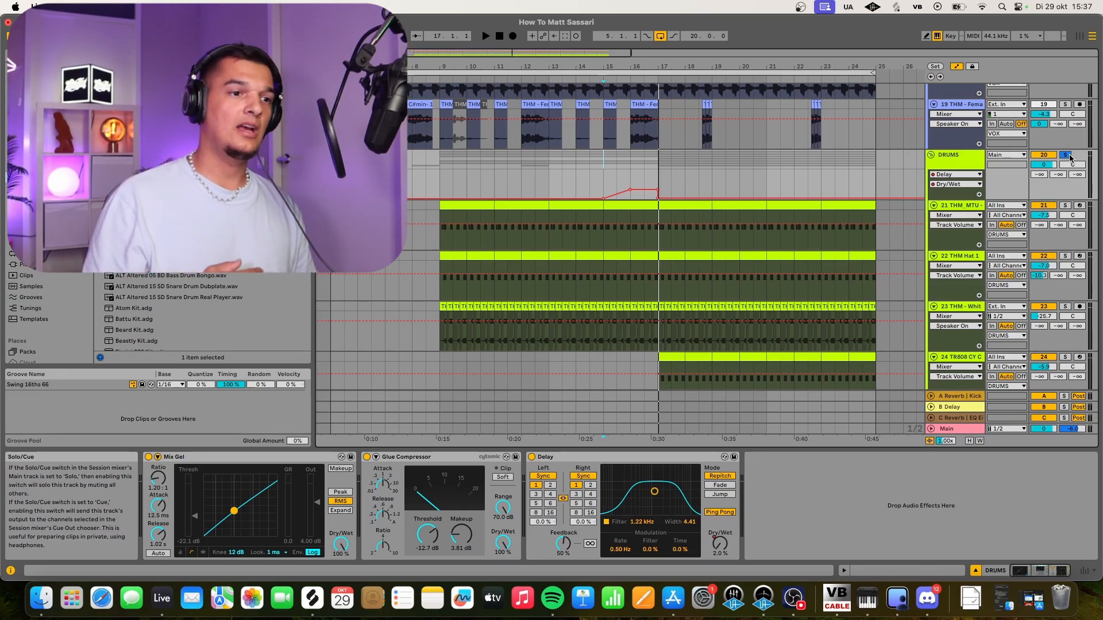
Collapse the DRUMS group and play it soloed together with the LOW END and BASS SYNTH groups from bar 17.
{"action": "left_click", "coordinate": [932, 155]}
{"action": "scroll", "coordinate": [758, 165], "scroll_direction": "right", "scroll_amount": 1}
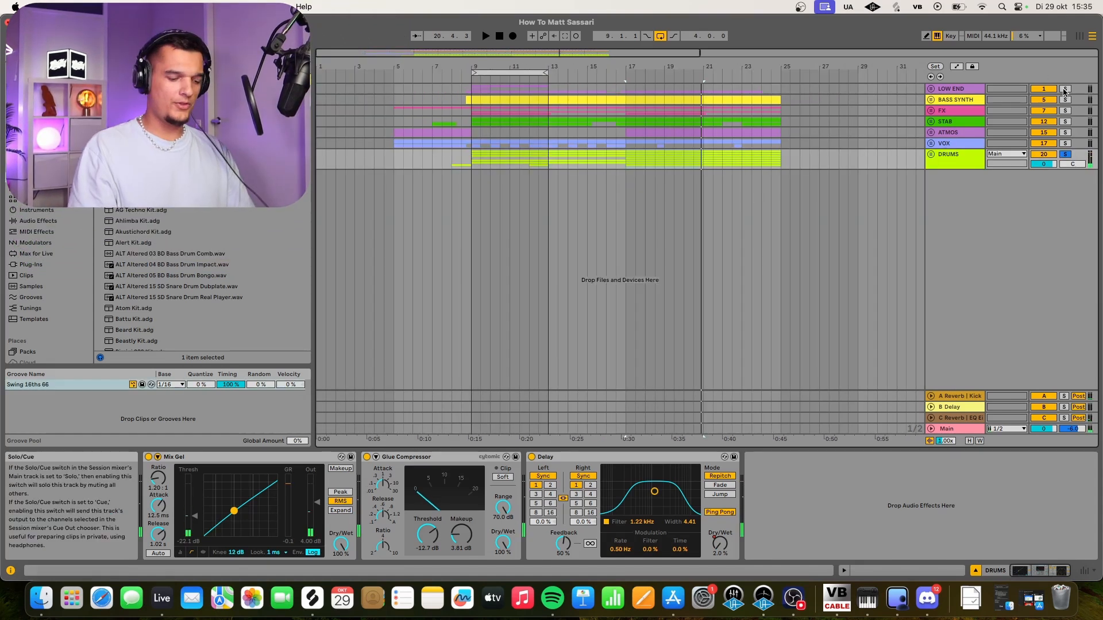
{"action": "left_click", "coordinate": [1064, 89]}
{"action": "key", "text": "space"}
{"action": "left_click", "coordinate": [1066, 101]}
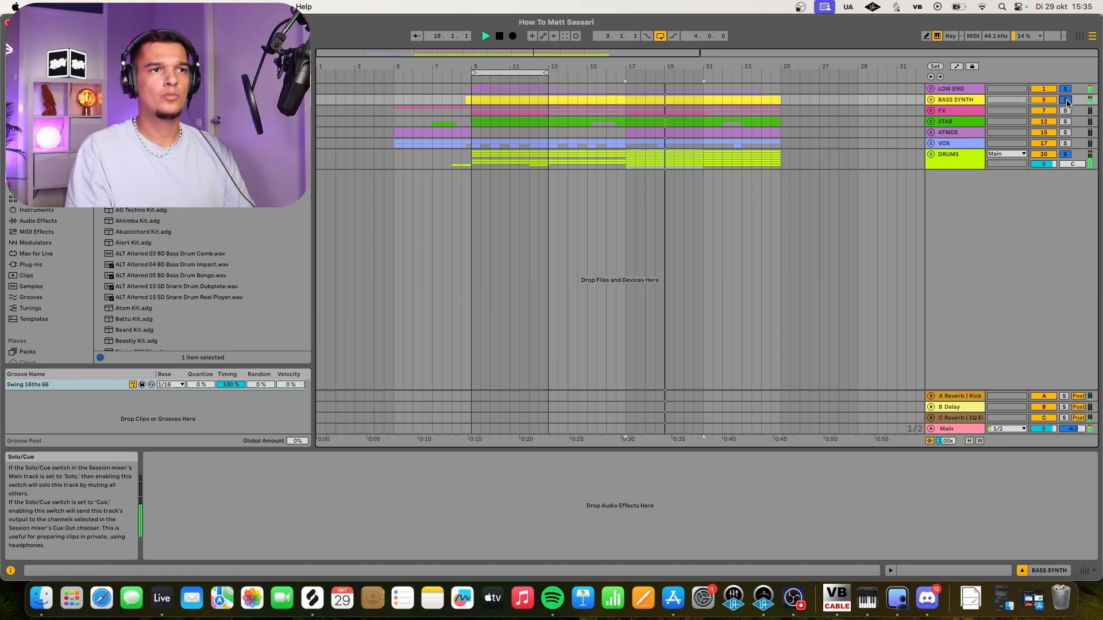
{"action": "key", "text": "space"}
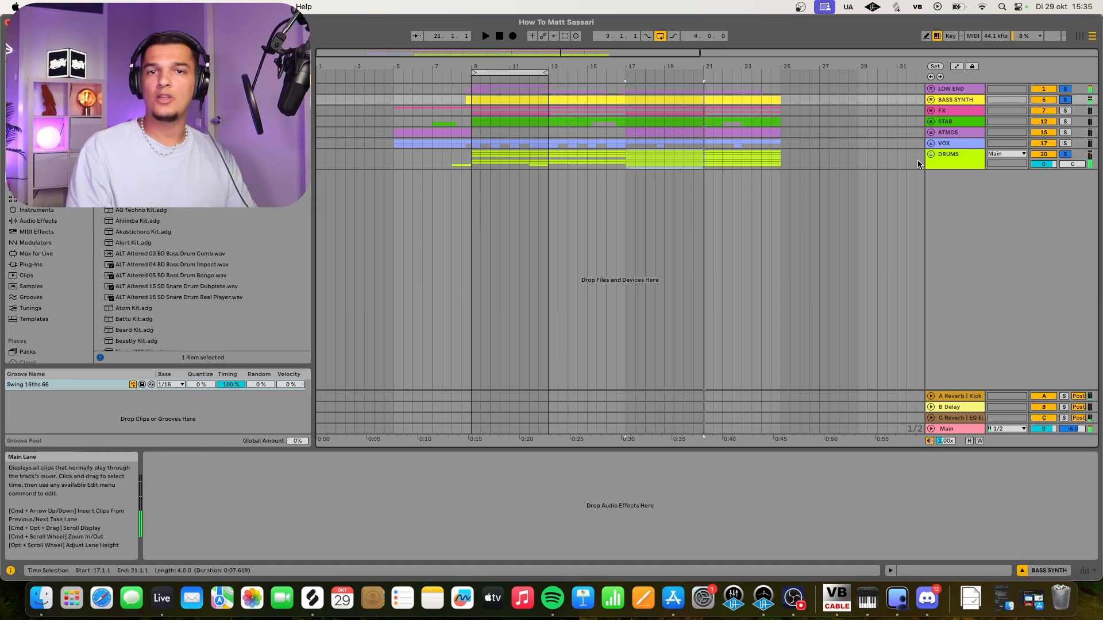
Expand the FX group, solo it and listen to its glitch loops and downlifter from bar 9.
{"action": "left_click", "coordinate": [931, 110]}
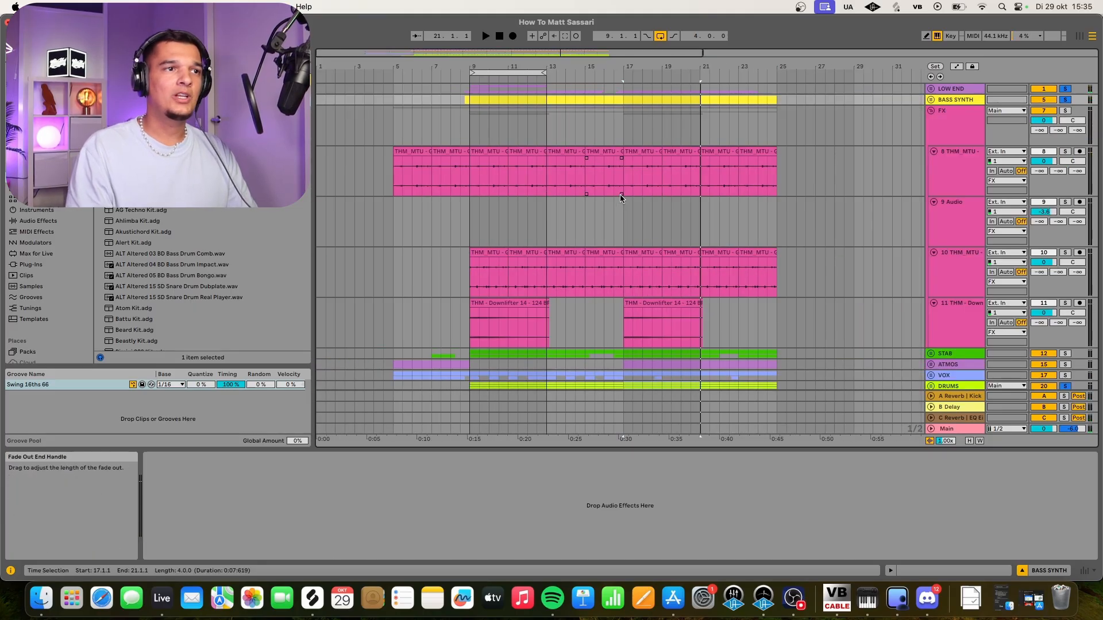
{"action": "left_click", "coordinate": [467, 132]}
{"action": "scroll", "coordinate": [465, 133], "scroll_direction": "up", "scroll_amount": 5}
{"action": "left_click", "coordinate": [1066, 110]}
{"action": "scroll", "coordinate": [459, 193], "scroll_direction": "up", "scroll_amount": 3}
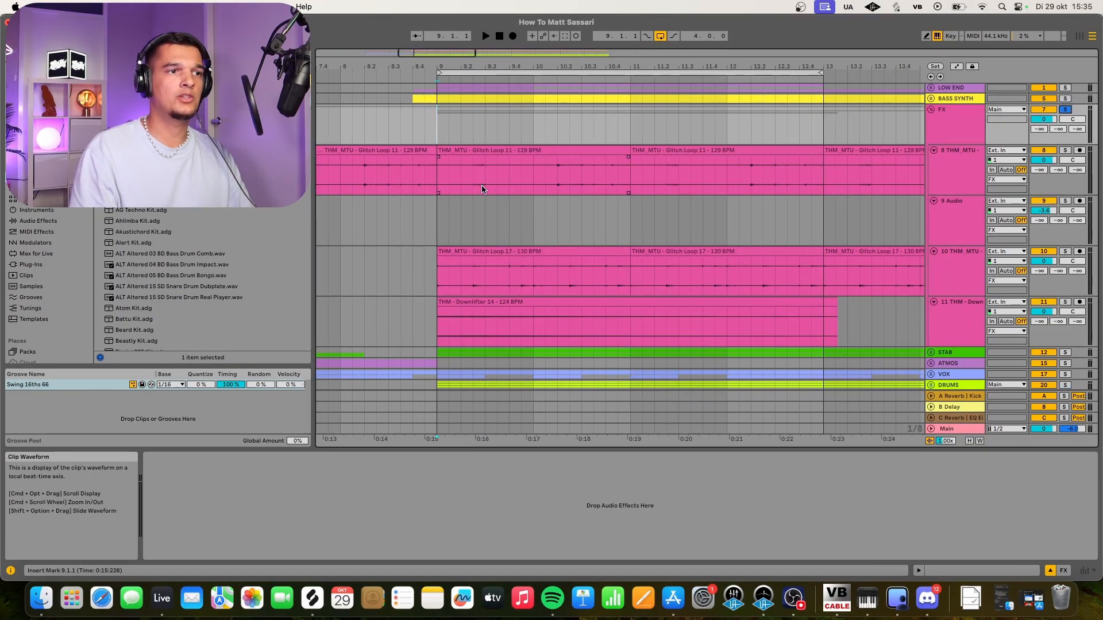
{"action": "scroll", "coordinate": [523, 303], "scroll_direction": "down", "scroll_amount": 3}
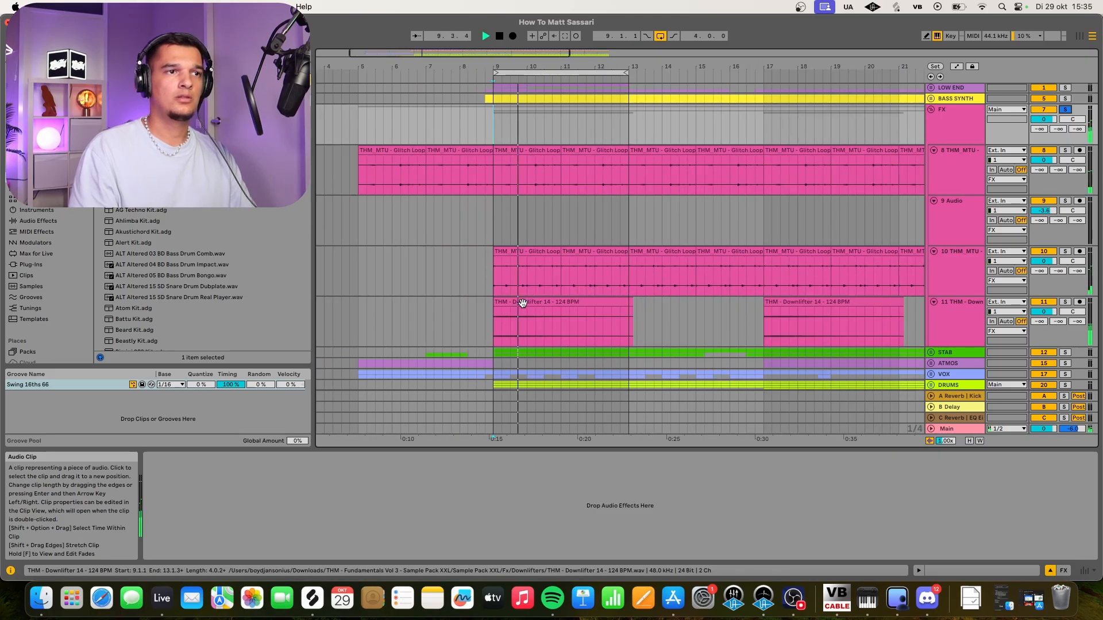
{"action": "left_click", "coordinate": [942, 120]}
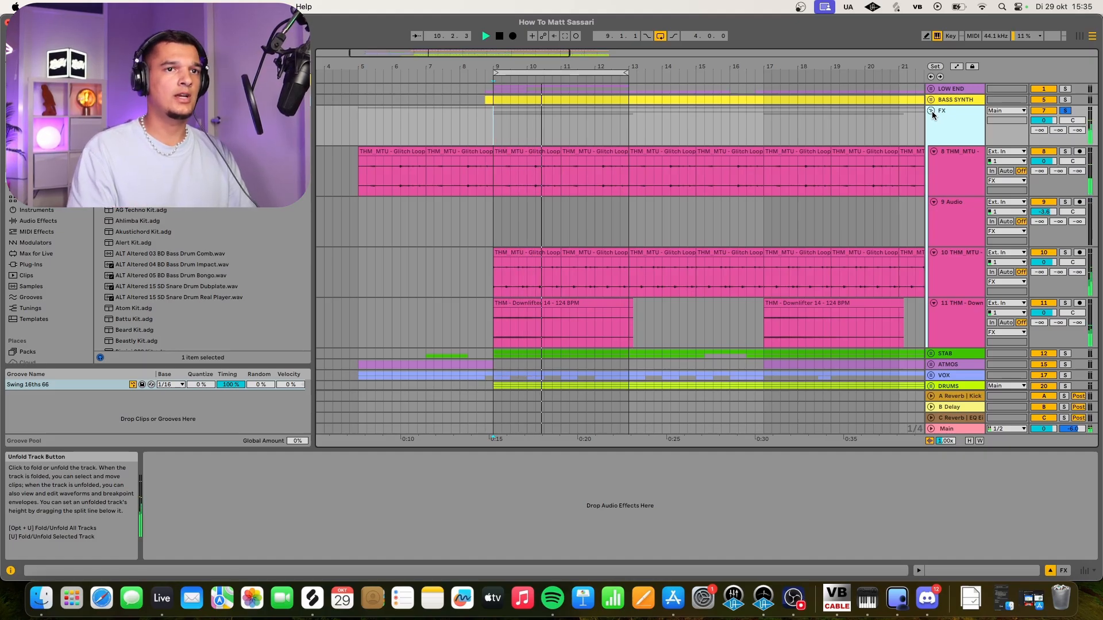
{"action": "key", "text": "space"}
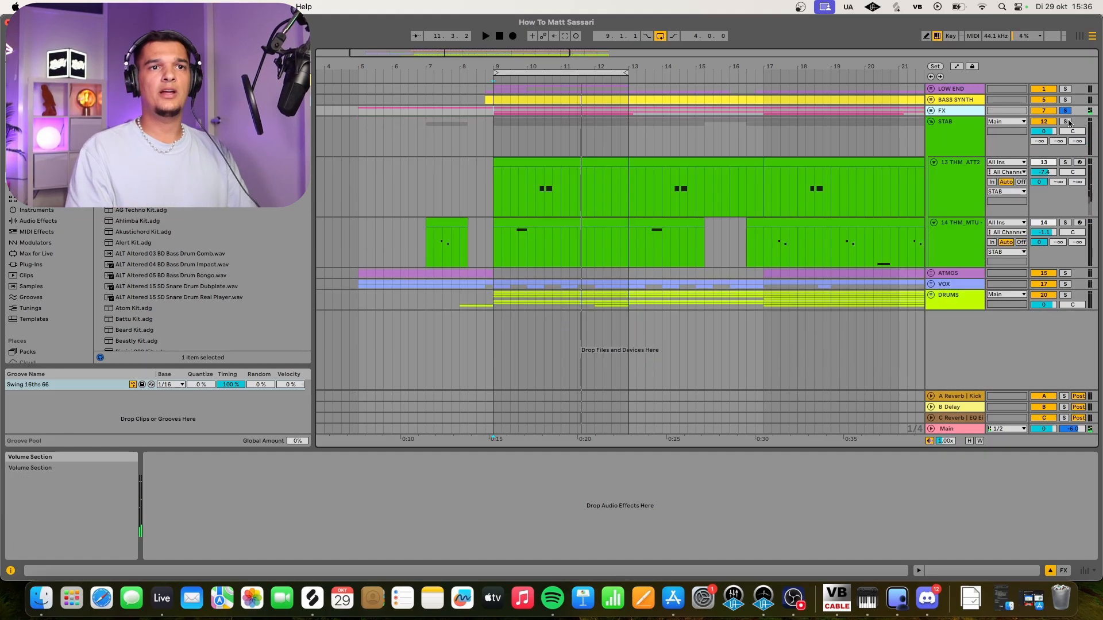
Solo the STAB group from bar 9 and examine the Bass Shot 8 track's sample and note pattern.
{"action": "left_click", "coordinate": [1065, 122]}
{"action": "key", "text": "space"}
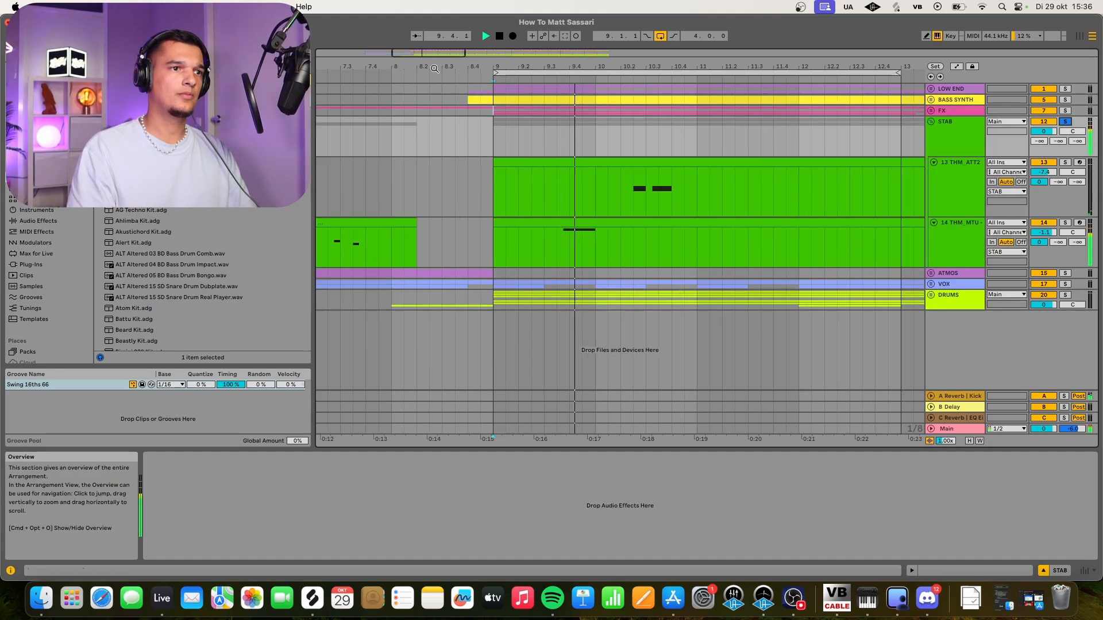
{"action": "left_click", "coordinate": [962, 251]}
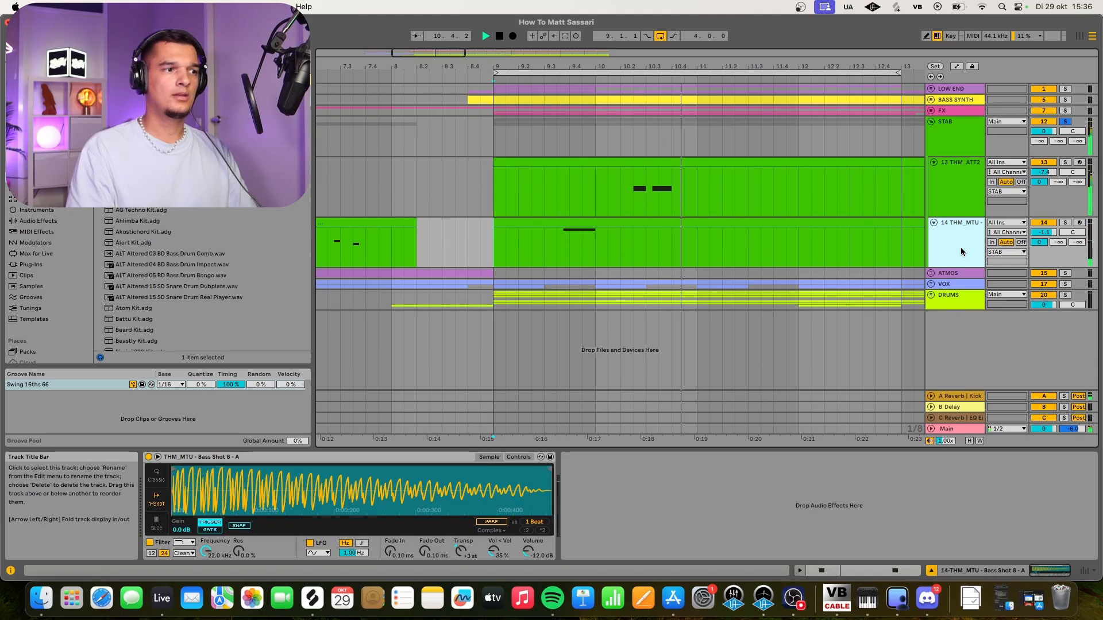
{"action": "scroll", "coordinate": [632, 209], "scroll_direction": "down", "scroll_amount": 3}
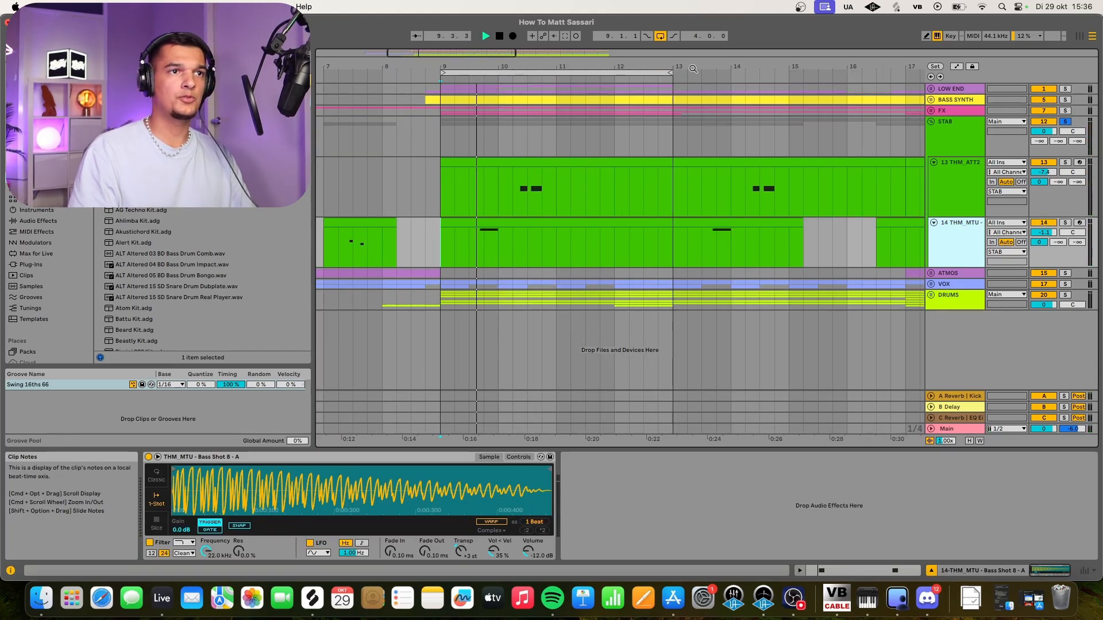
{"action": "scroll", "coordinate": [617, 195], "scroll_direction": "down", "scroll_amount": 3}
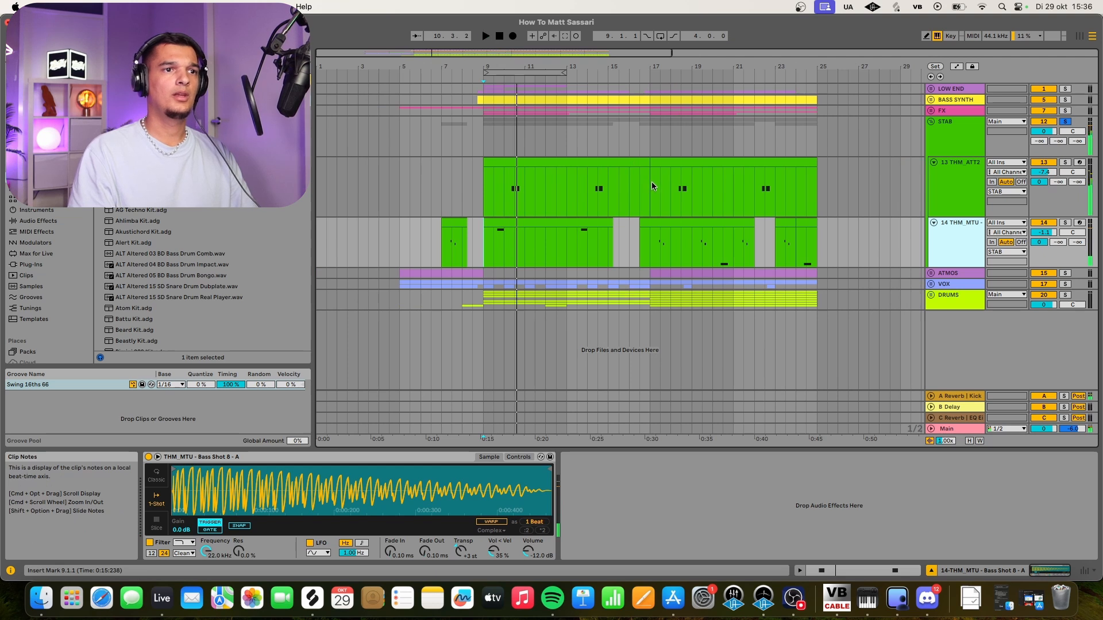
Examine the Synth Shot 46 track's EQ Eight and Delay and play the STAB group from bar 17.
{"action": "left_click", "coordinate": [651, 186]}
{"action": "scroll", "coordinate": [681, 243], "scroll_direction": "up", "scroll_amount": 3}
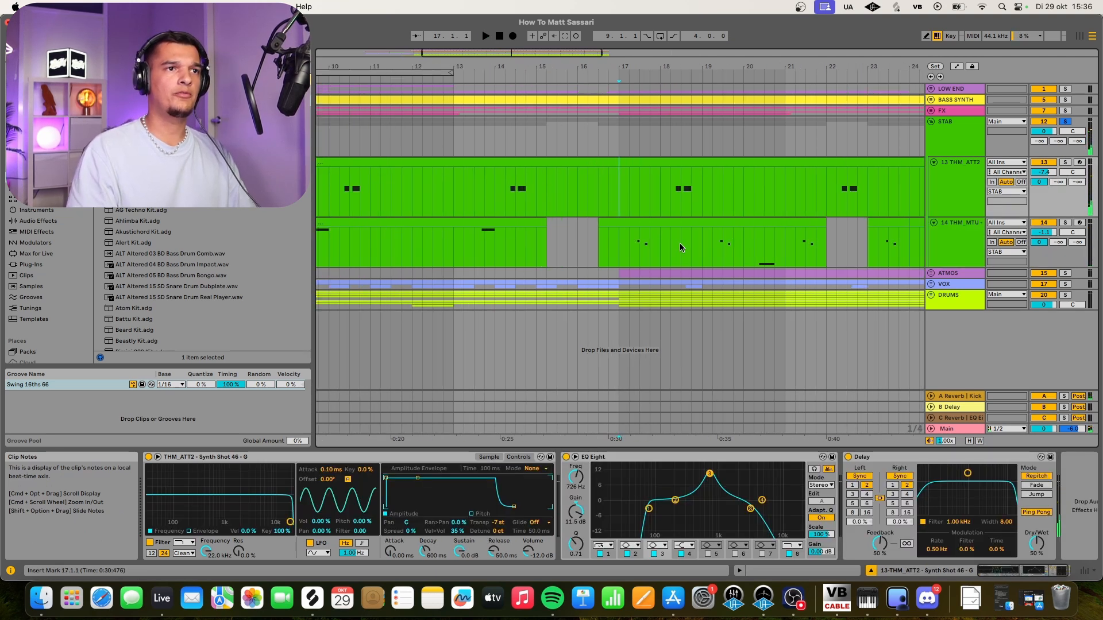
{"action": "scroll", "coordinate": [680, 243], "scroll_direction": "right", "scroll_amount": 3}
{"action": "left_click", "coordinate": [968, 246]}
{"action": "key", "text": "space"}
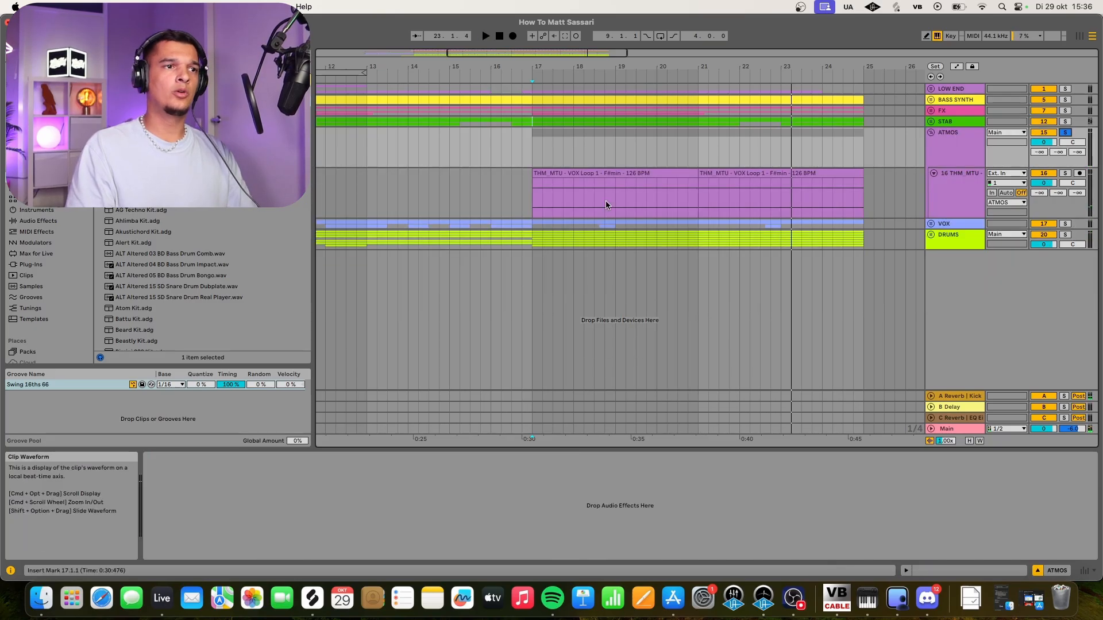
Select the ATMOS vocal loop clip at bar 17 and play it soloed together with the FX group.
{"action": "left_click", "coordinate": [605, 201]}
{"action": "left_click", "coordinate": [1065, 110]}
{"action": "key", "text": "space"}
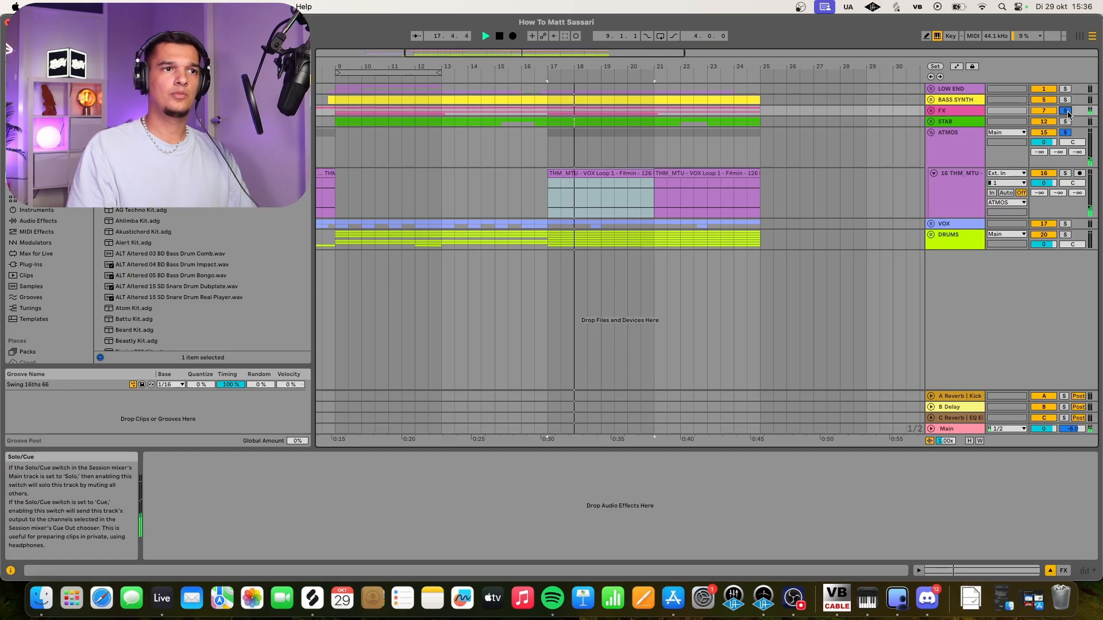
Solo and expand the VOX group, and listen to its vocal loop and female vocal chops from bar 17.
{"action": "left_click", "coordinate": [1065, 224]}
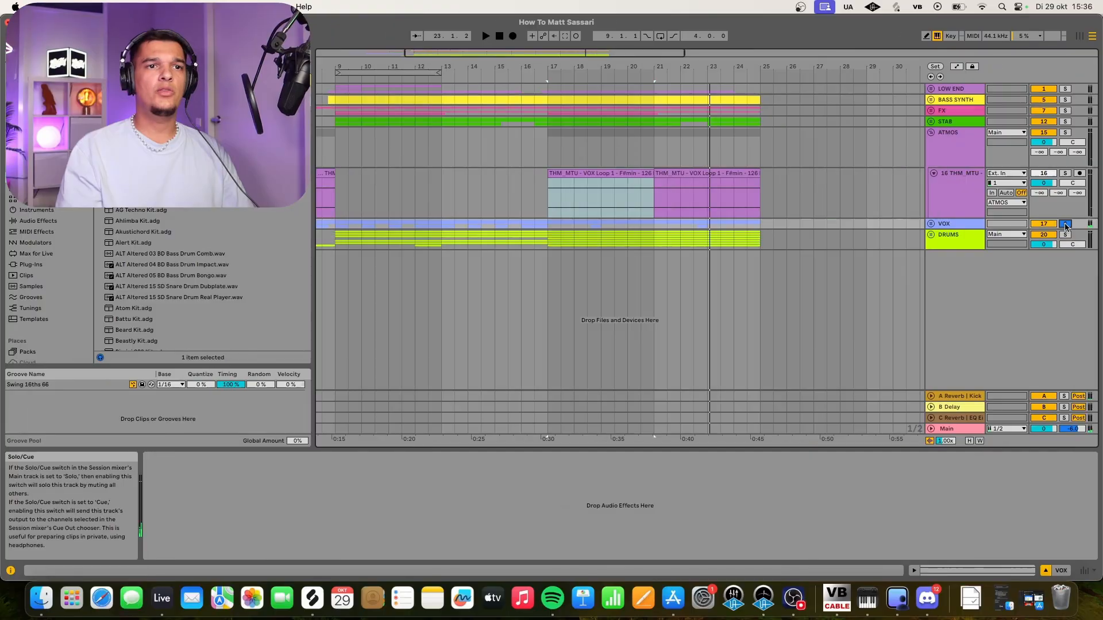
{"action": "left_click", "coordinate": [931, 224]}
{"action": "scroll", "coordinate": [572, 284], "scroll_direction": "up", "scroll_amount": 5}
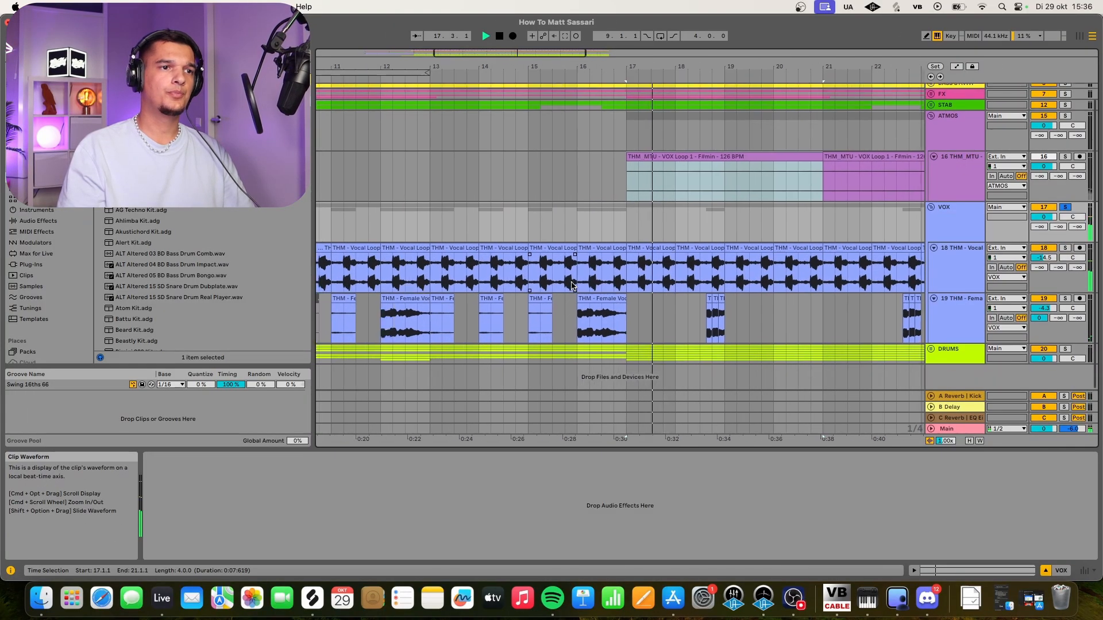
{"action": "scroll", "coordinate": [572, 285], "scroll_direction": "up", "scroll_amount": 4}
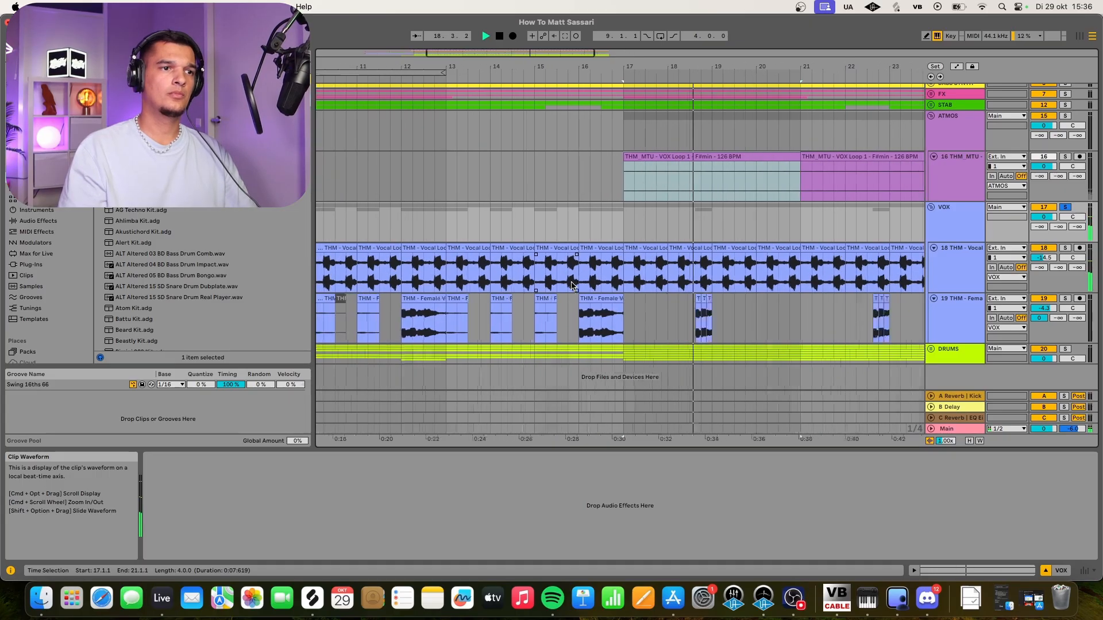
{"action": "scroll", "coordinate": [572, 285], "scroll_direction": "down", "scroll_amount": 6}
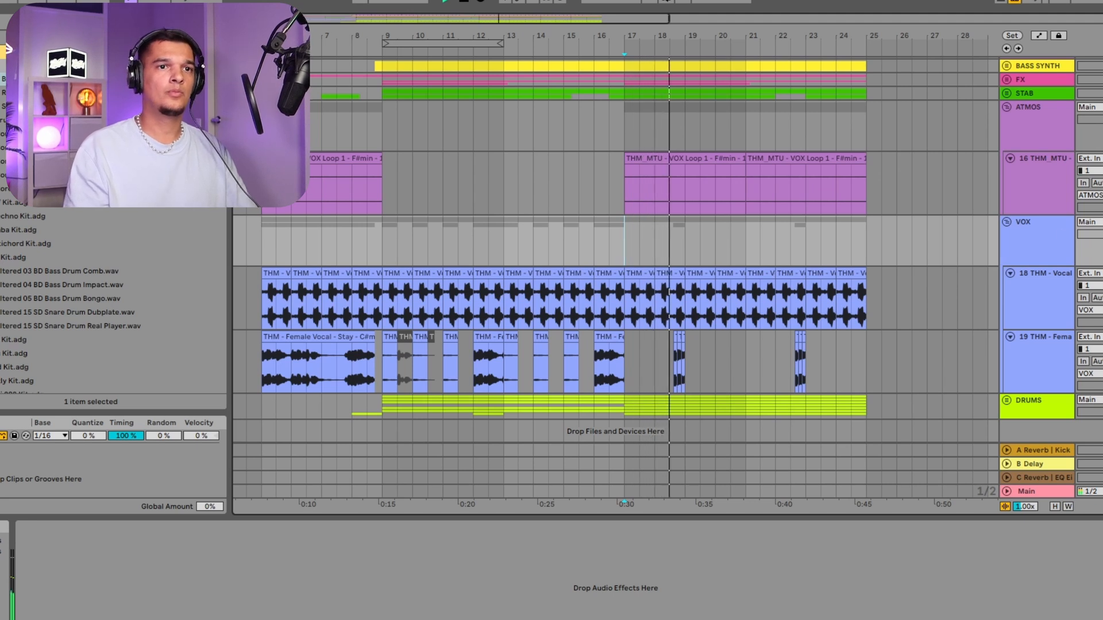
Collapse the VOX and ATMOS groups and loop playback over the whole arrangement from bar 5 to bar 25.
{"action": "left_click", "coordinate": [1006, 222]}
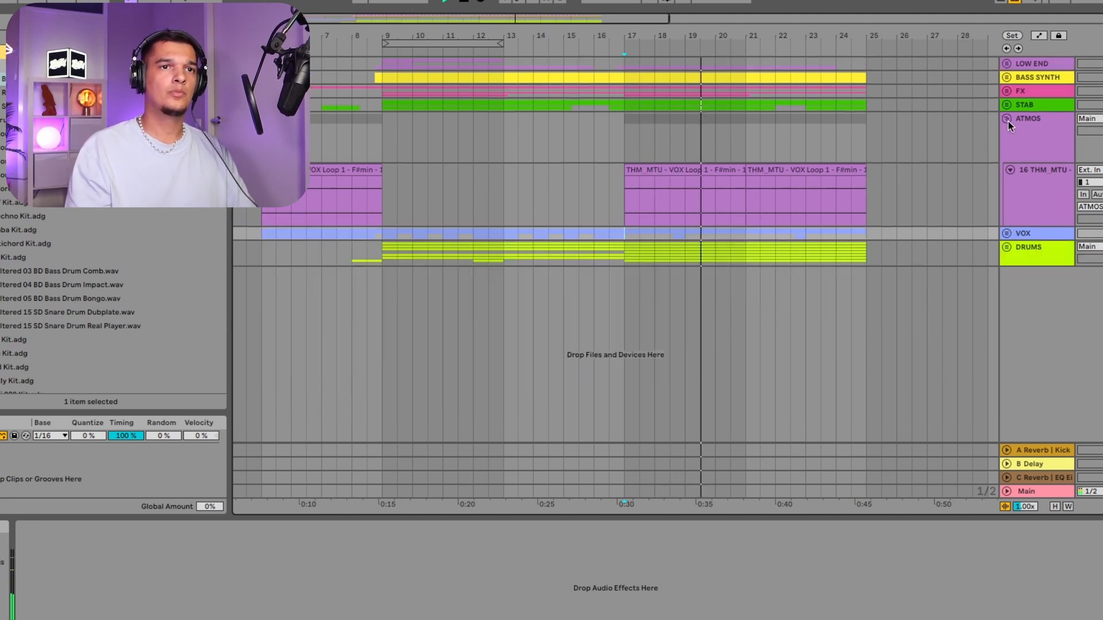
{"action": "left_click", "coordinate": [1007, 120]}
{"action": "left_click_drag", "start_coordinate": [503, 42], "coordinate": [861, 38]}
{"action": "left_click", "coordinate": [667, 0]}
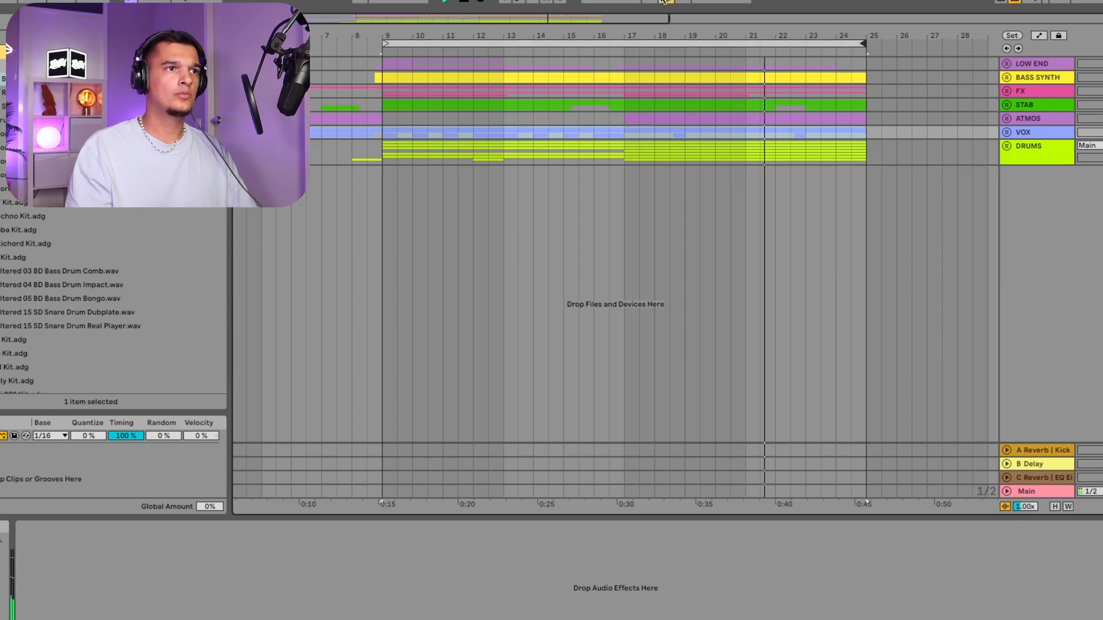
{"action": "left_click_drag", "start_coordinate": [382, 42], "coordinate": [261, 40]}
{"action": "key", "text": "z"}
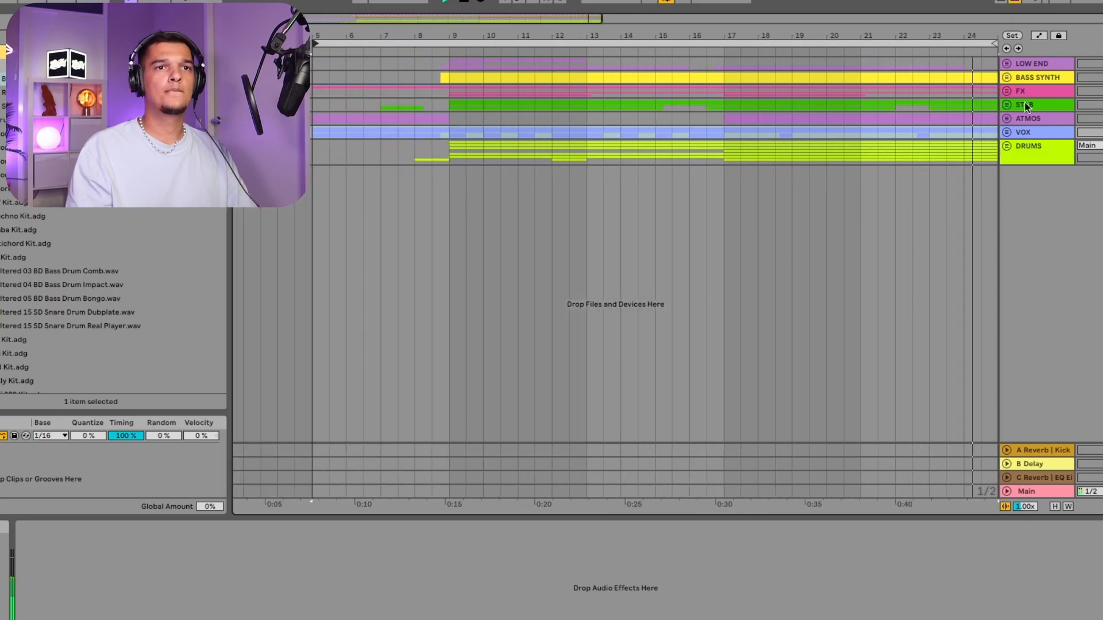
Expand the VOX group and examine the female vocal track's Delay and the vocal clip arrangement around bar 16.
{"action": "left_click", "coordinate": [1007, 132]}
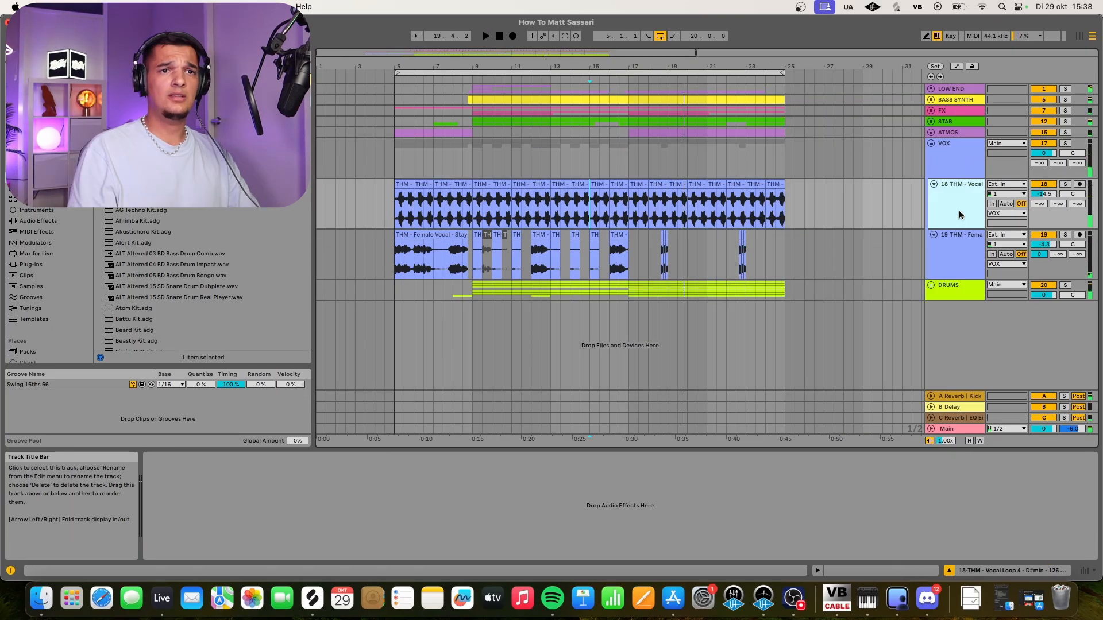
{"action": "left_click", "coordinate": [965, 247]}
{"action": "scroll", "coordinate": [635, 224], "scroll_direction": "up", "scroll_amount": 3}
{"action": "scroll", "coordinate": [660, 218], "scroll_direction": "left", "scroll_amount": 3}
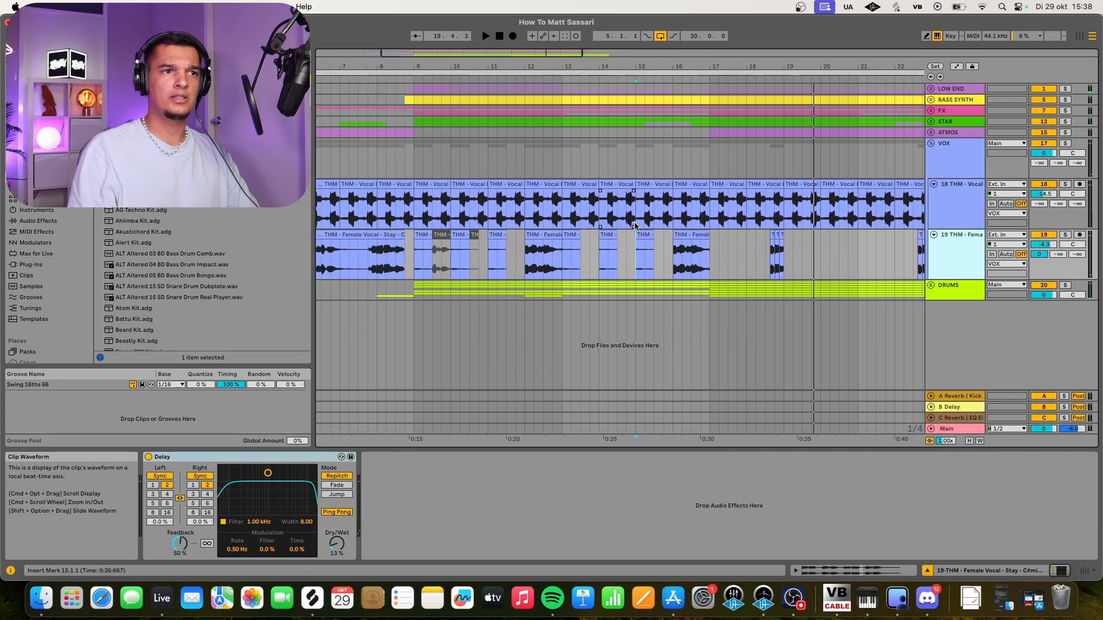
{"action": "left_click", "coordinate": [676, 214]}
{"action": "scroll", "coordinate": [682, 213], "scroll_direction": "right", "scroll_amount": 4}
{"action": "scroll", "coordinate": [682, 212], "scroll_direction": "right", "scroll_amount": 1}
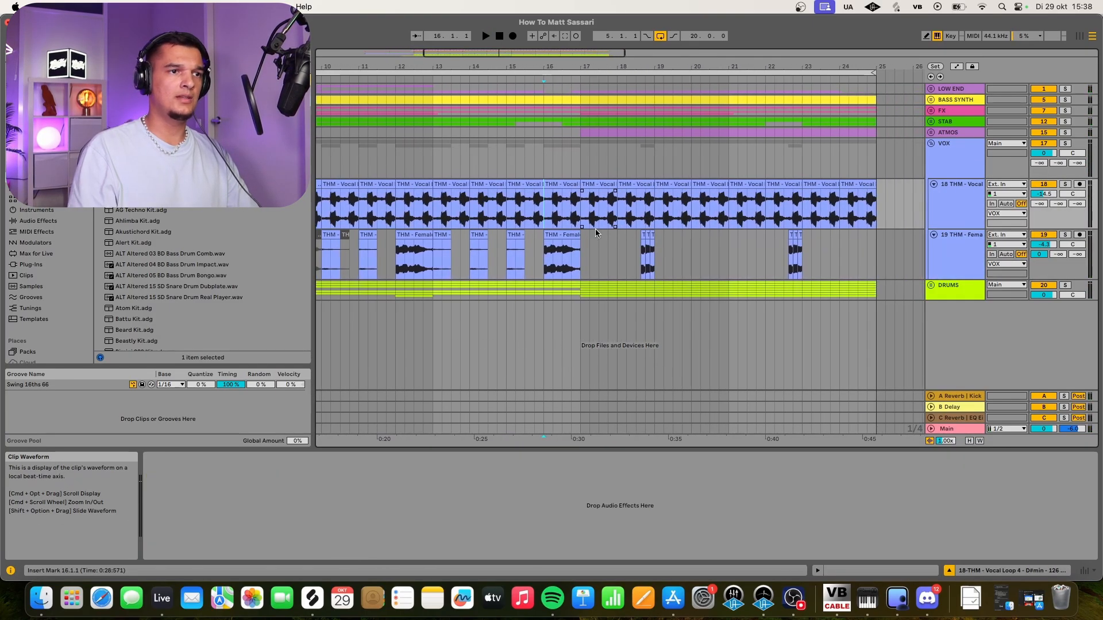
{"action": "scroll", "coordinate": [593, 230], "scroll_direction": "right", "scroll_amount": 5}
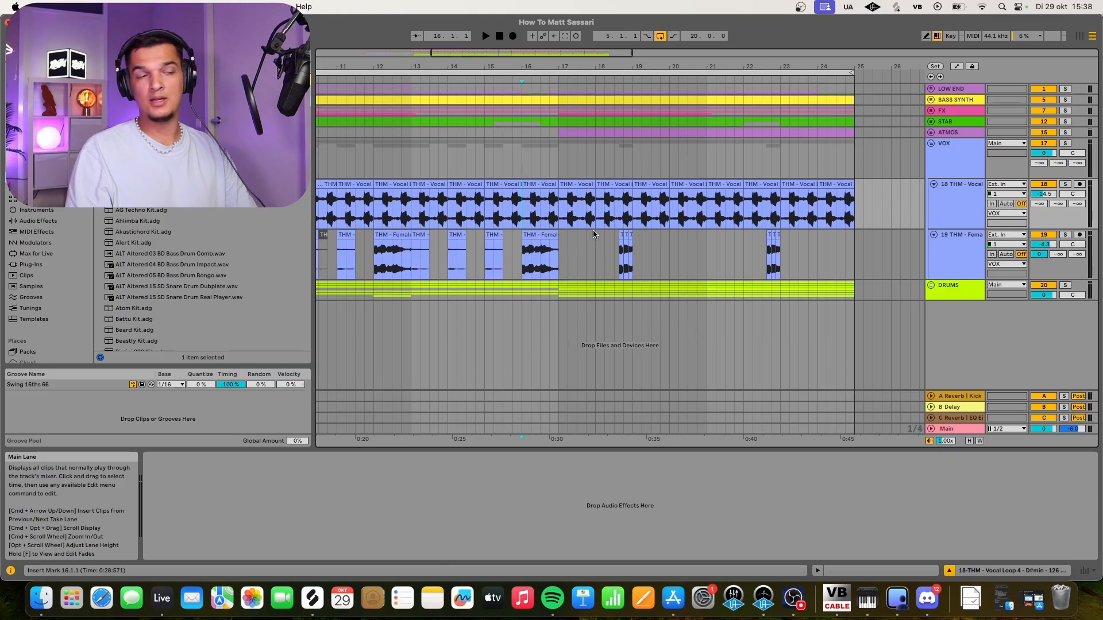
Set playback to bar 17 and listen to the VOX group soloed with its tracks expanded.
{"action": "left_click", "coordinate": [559, 158]}
{"action": "left_click", "coordinate": [931, 144]}
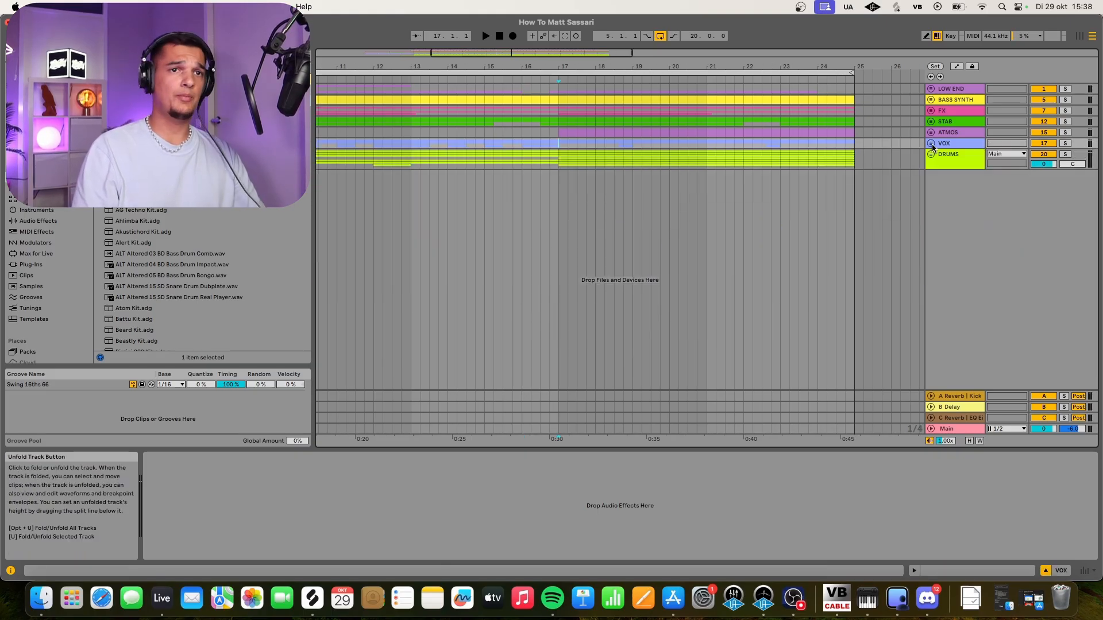
{"action": "left_click", "coordinate": [931, 144]}
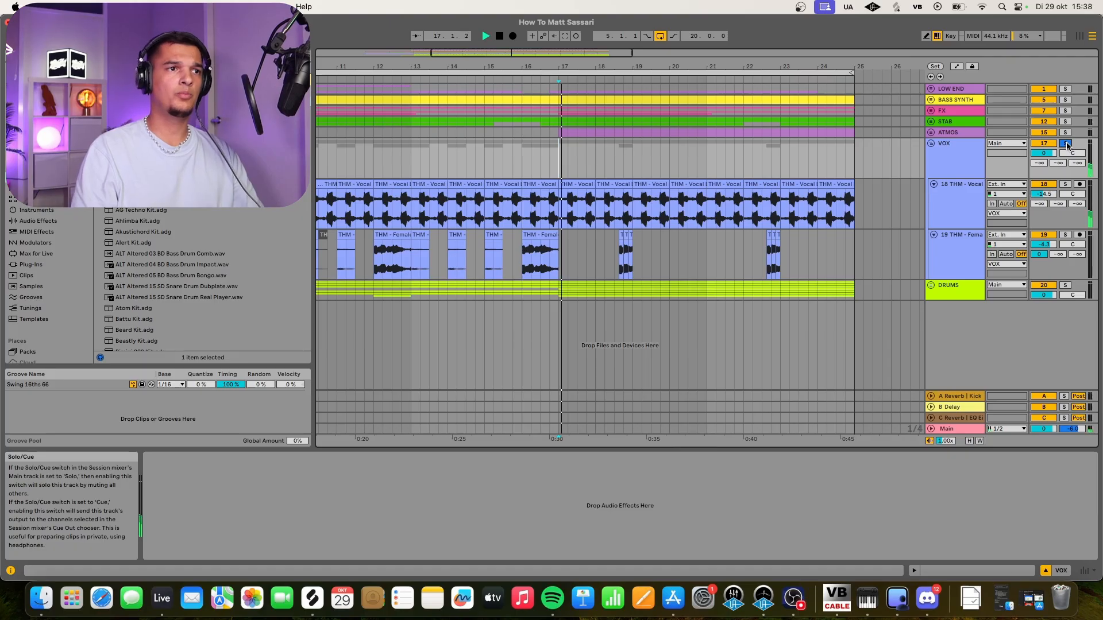